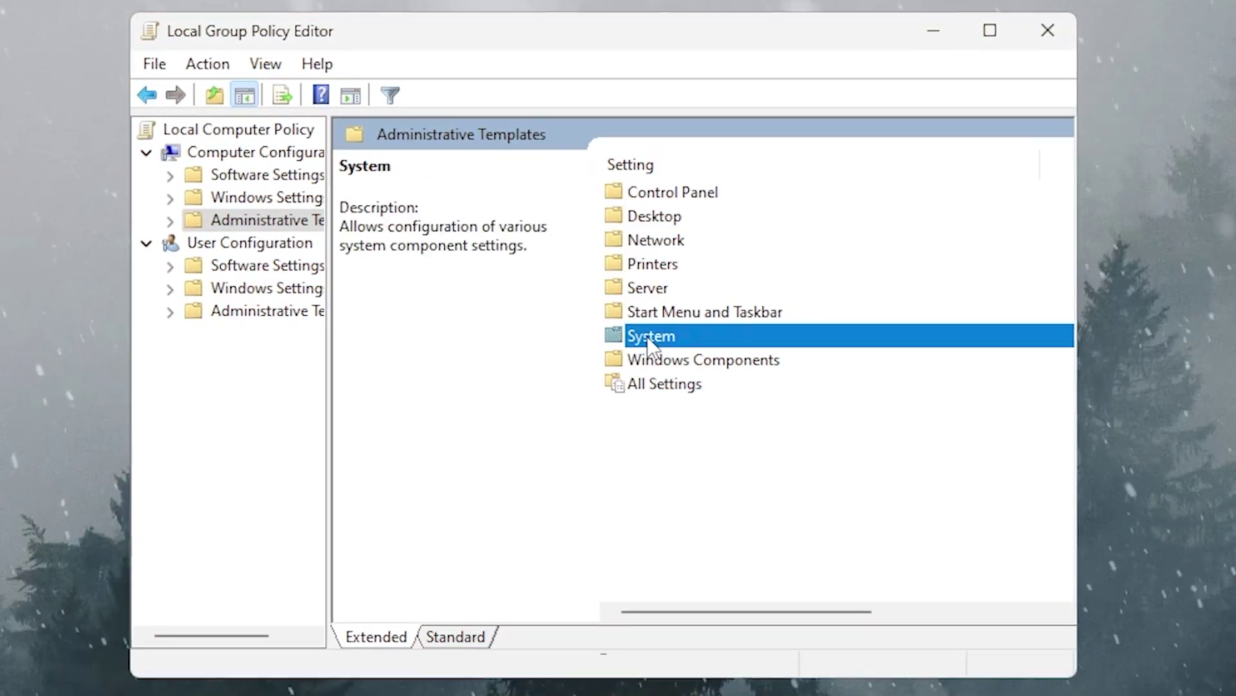
- Open the System folder under the computer's Administrative Templates and look through its policy subfolders
double_click(630, 334)
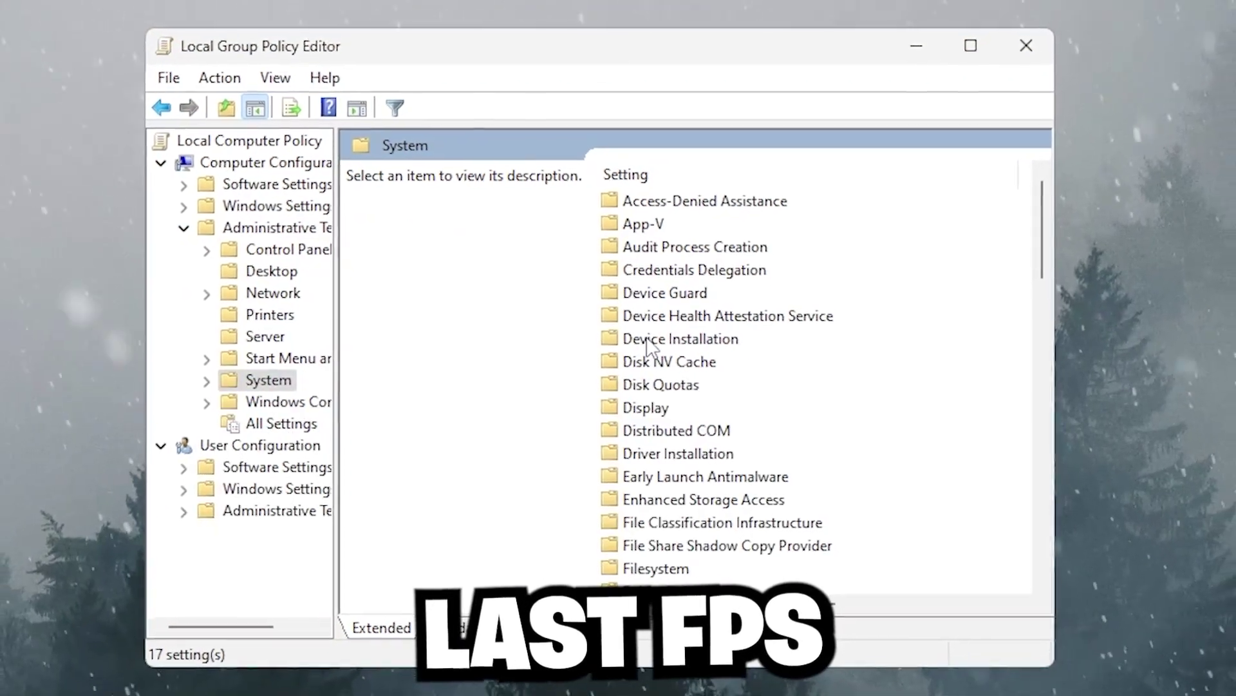
scroll(650, 344, down, 3)
scroll(640, 351, down, 4)
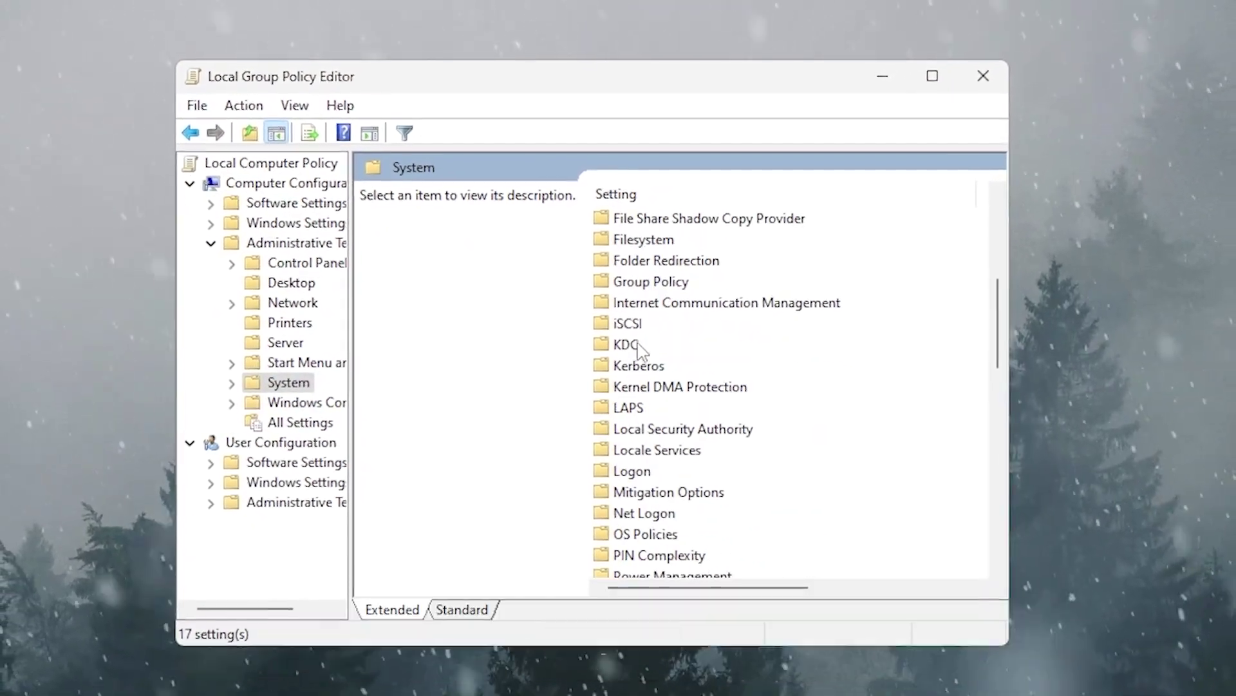
double_click(628, 449)
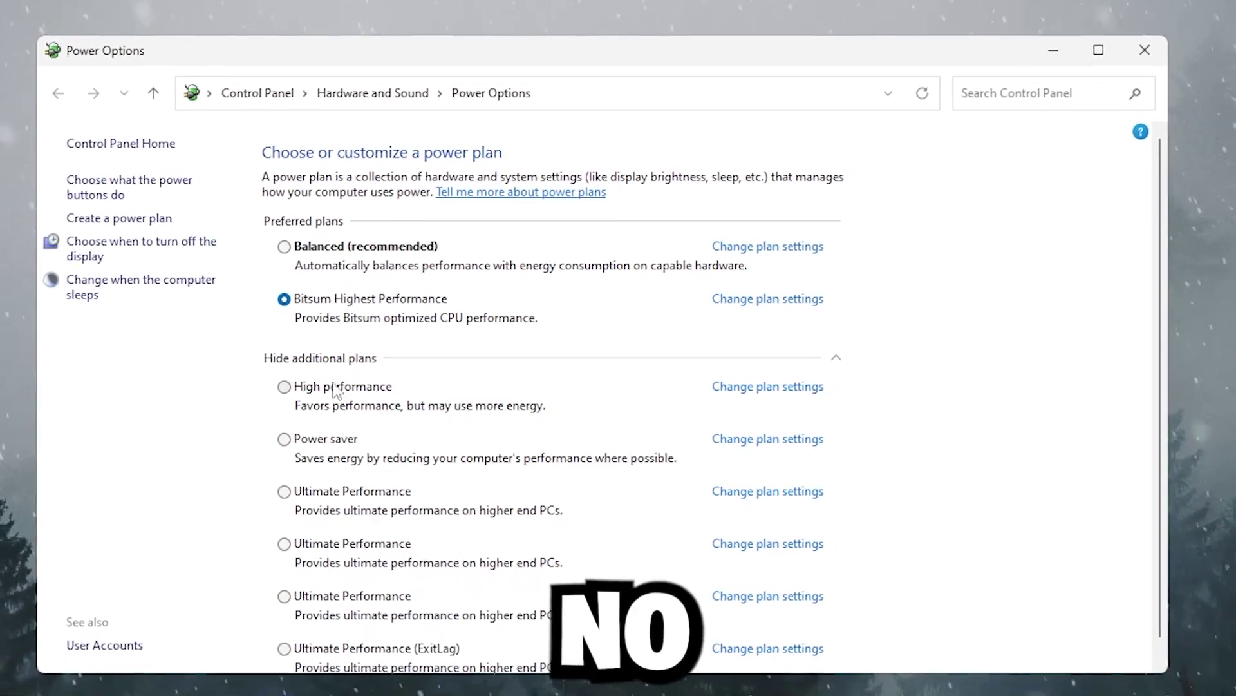
- Activate the High performance power plan and open its plan settings
click(348, 388)
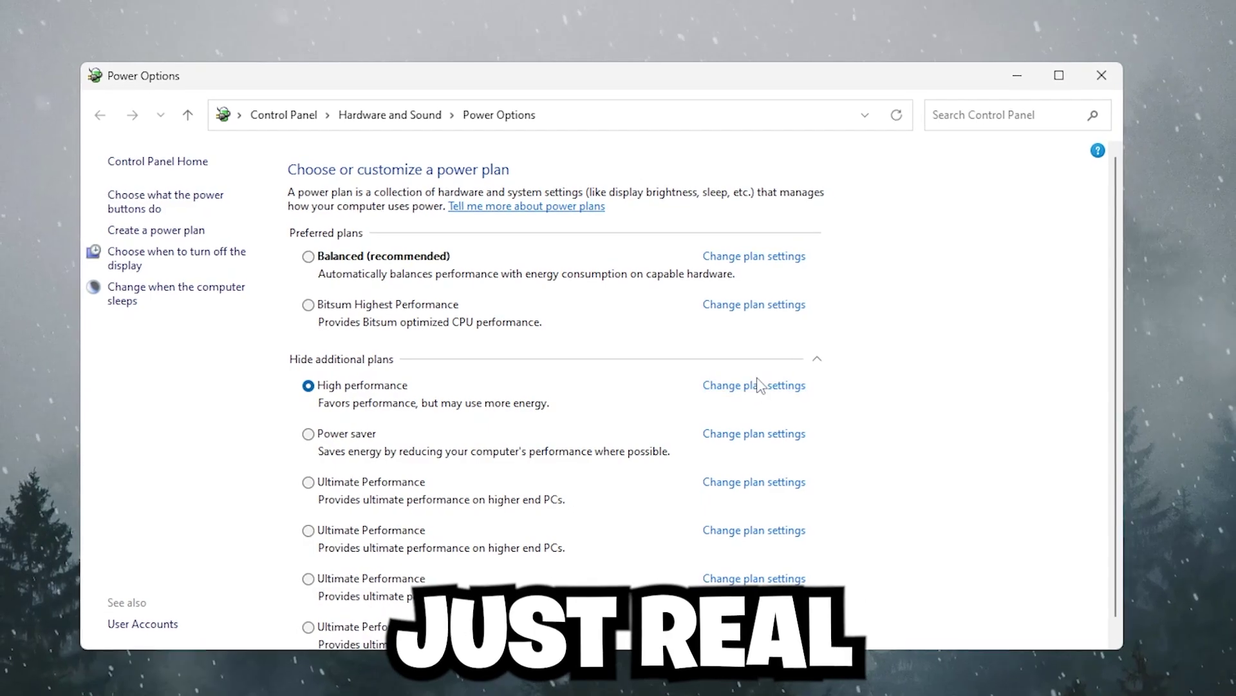
click(750, 386)
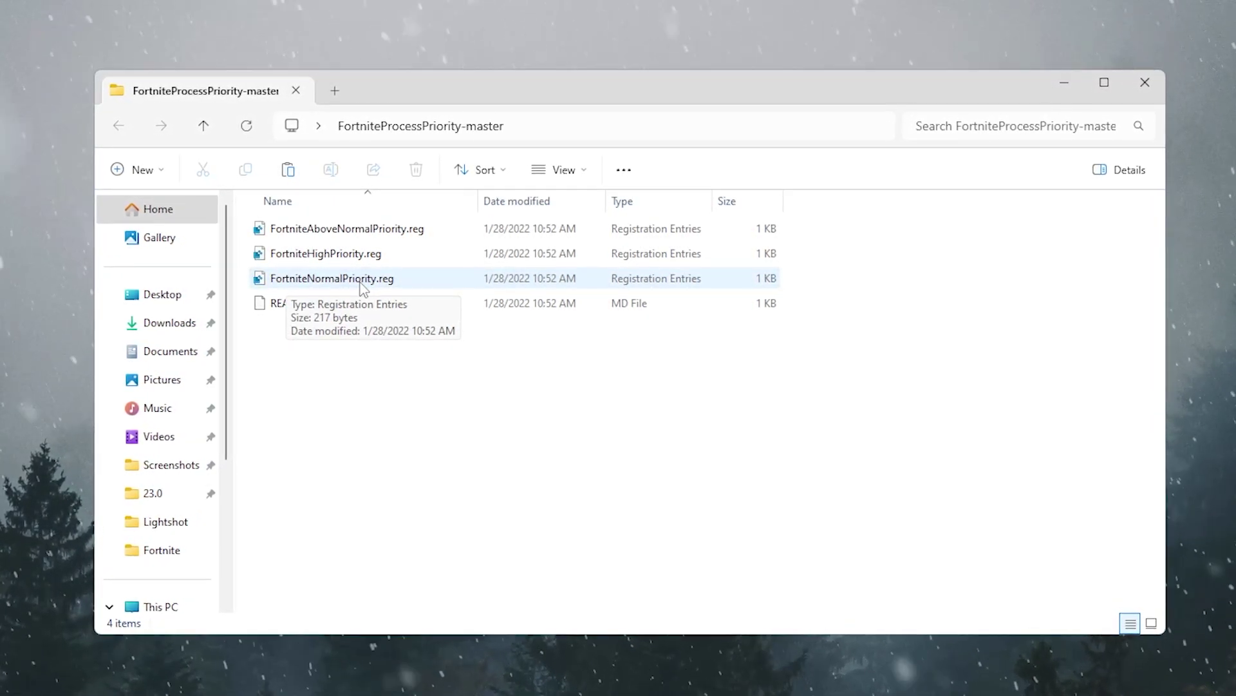
- Merge FortniteHighPriority.reg into the registry, allowing the changes and closing the resulting message
double_click(330, 252)
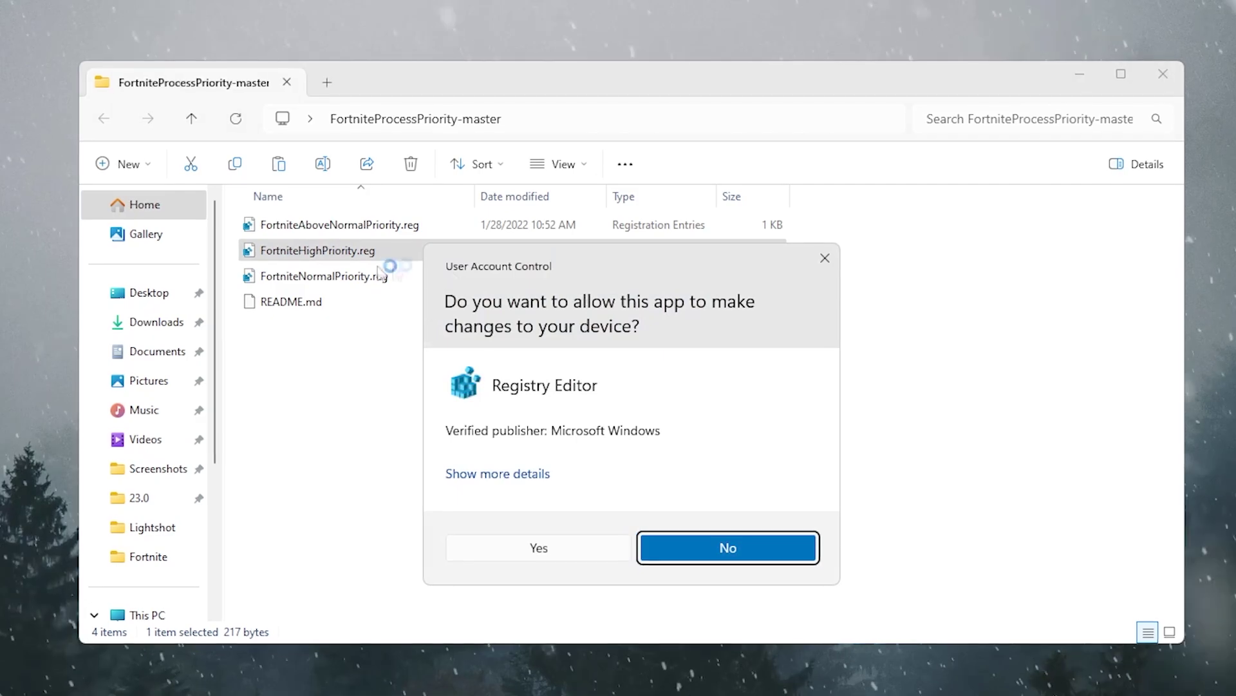
click(532, 547)
click(720, 362)
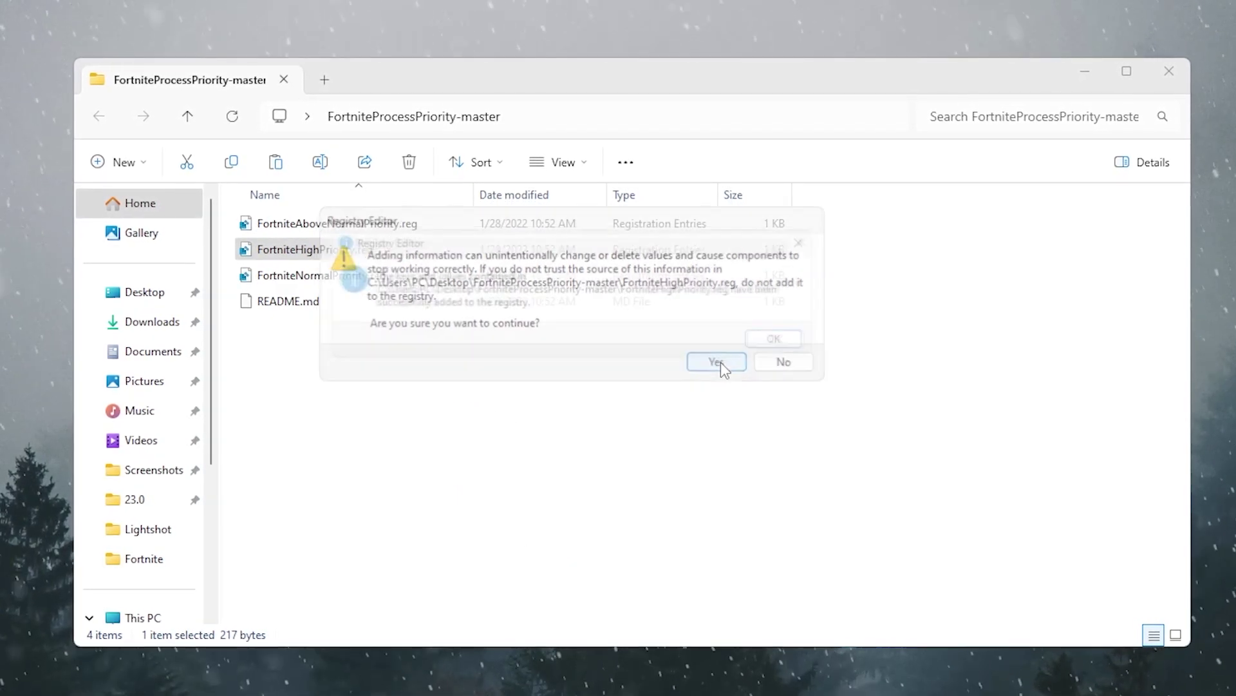
click(789, 342)
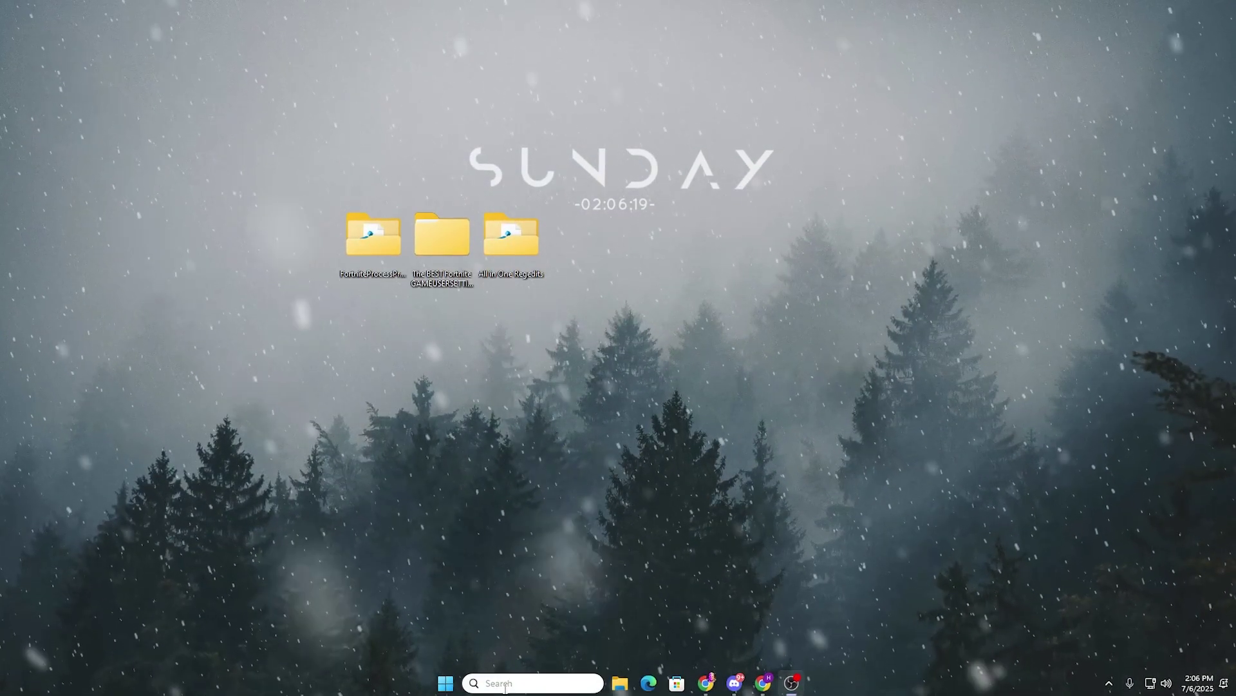
- Switch to the Epic Games Launcher and open the Manage settings of Fortnite in the library
click(505, 683)
text(epi)
key(Return)
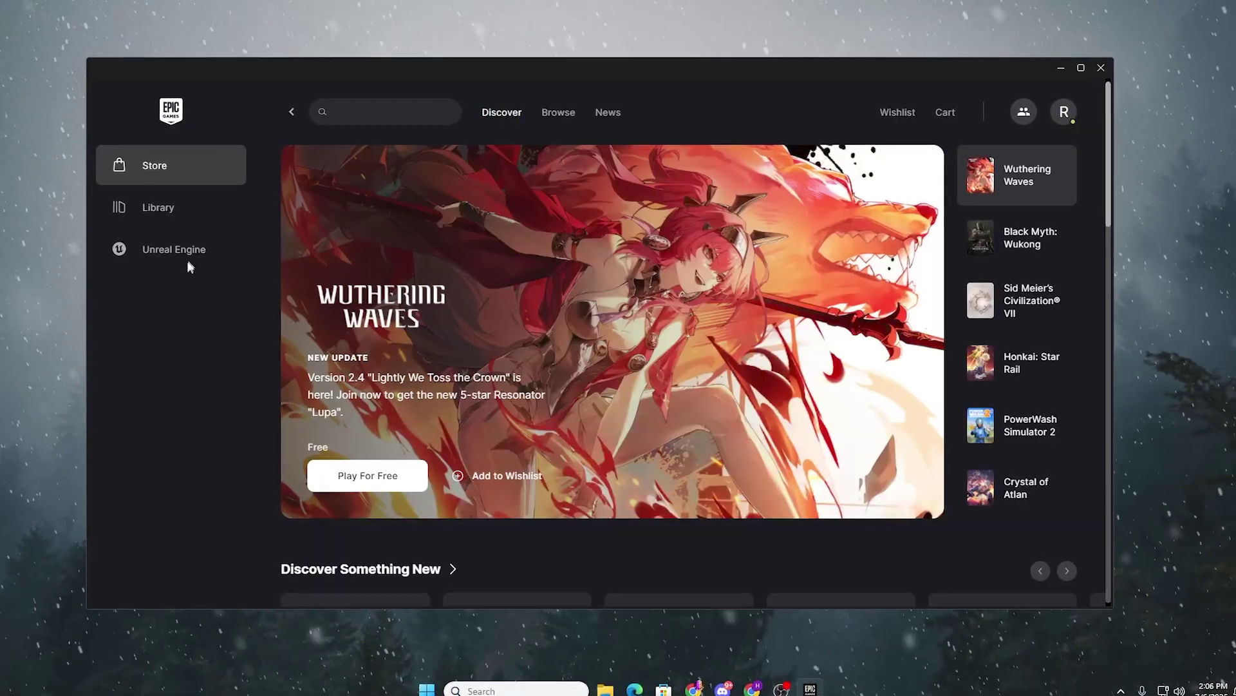
click(151, 217)
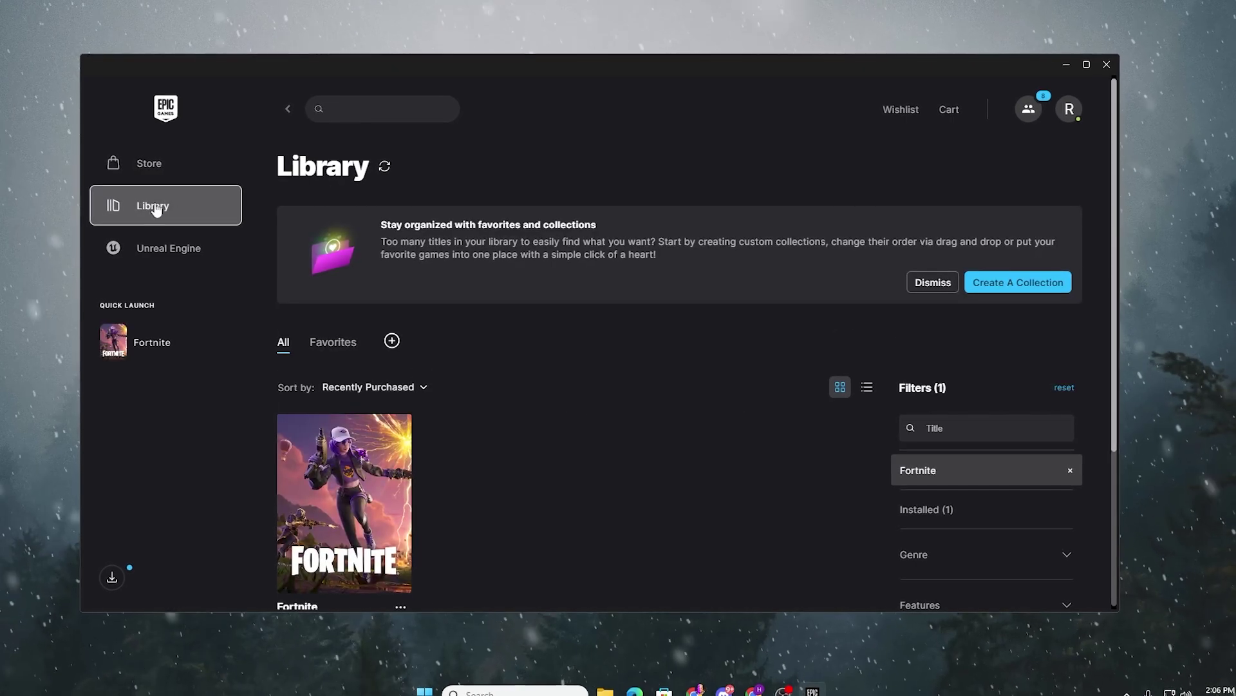
scroll(333, 554, down, 2)
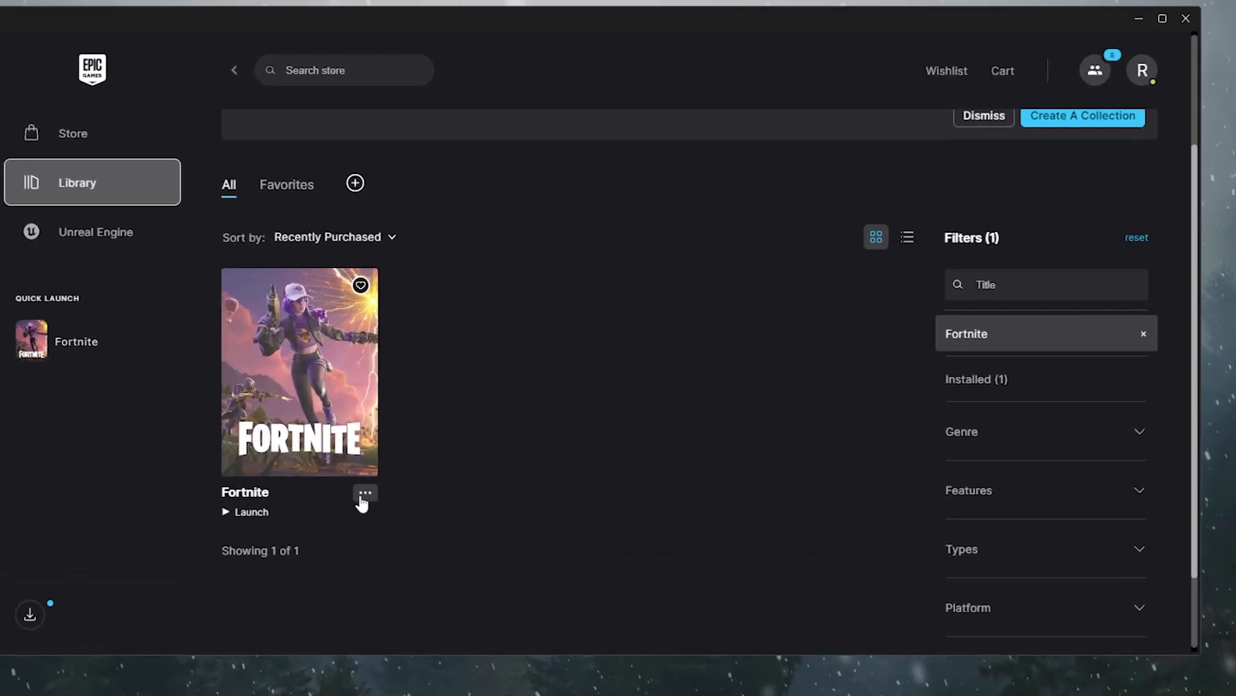
click(400, 500)
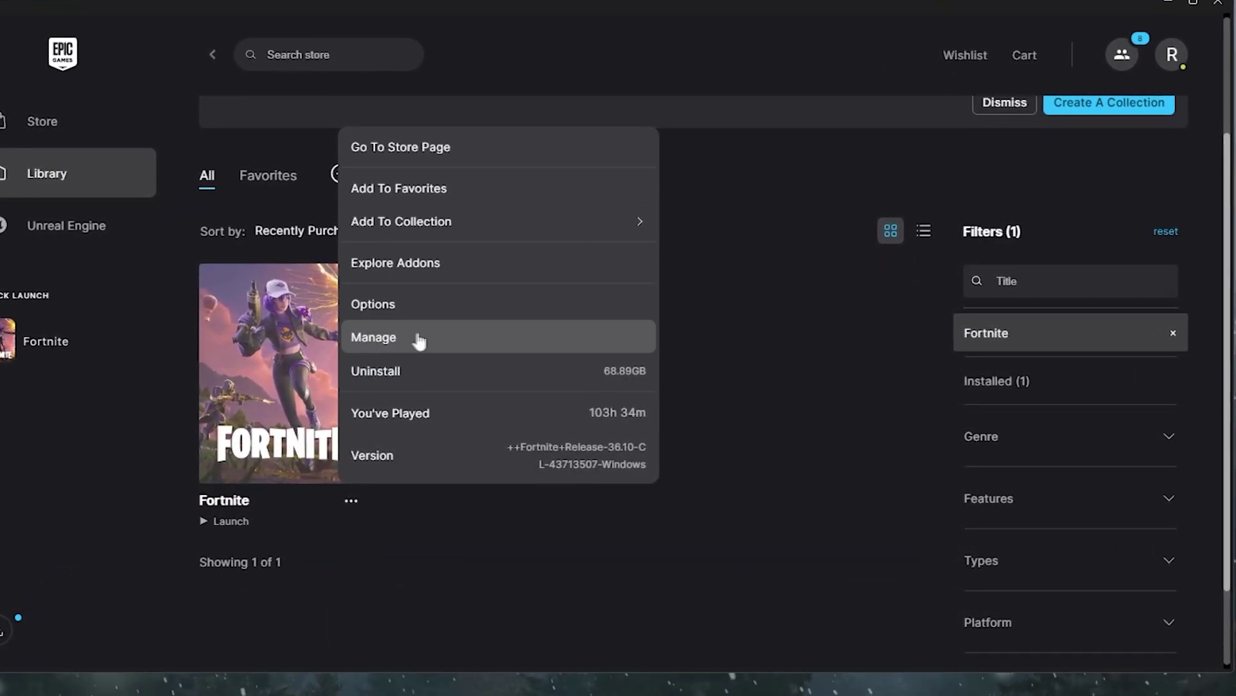
click(405, 341)
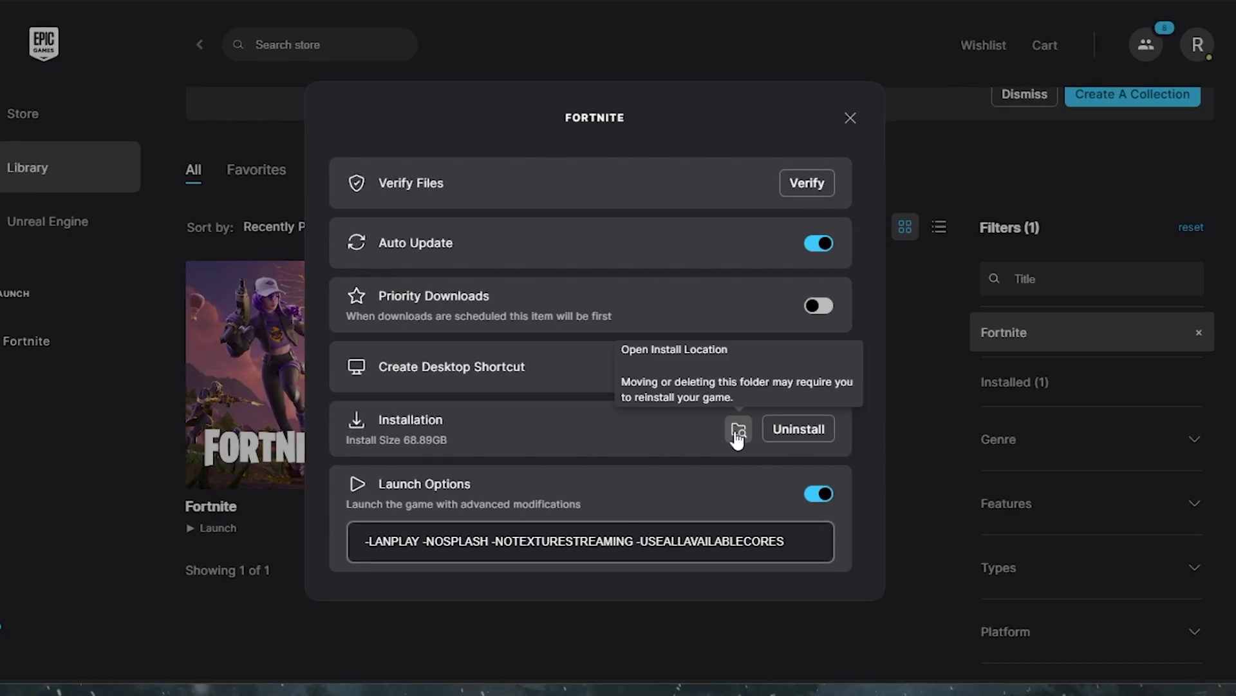
- Open Fortnite's install location and browse to FortniteClient-Win64-Shipping.exe in FortniteGame\Binaries\Win64
click(731, 438)
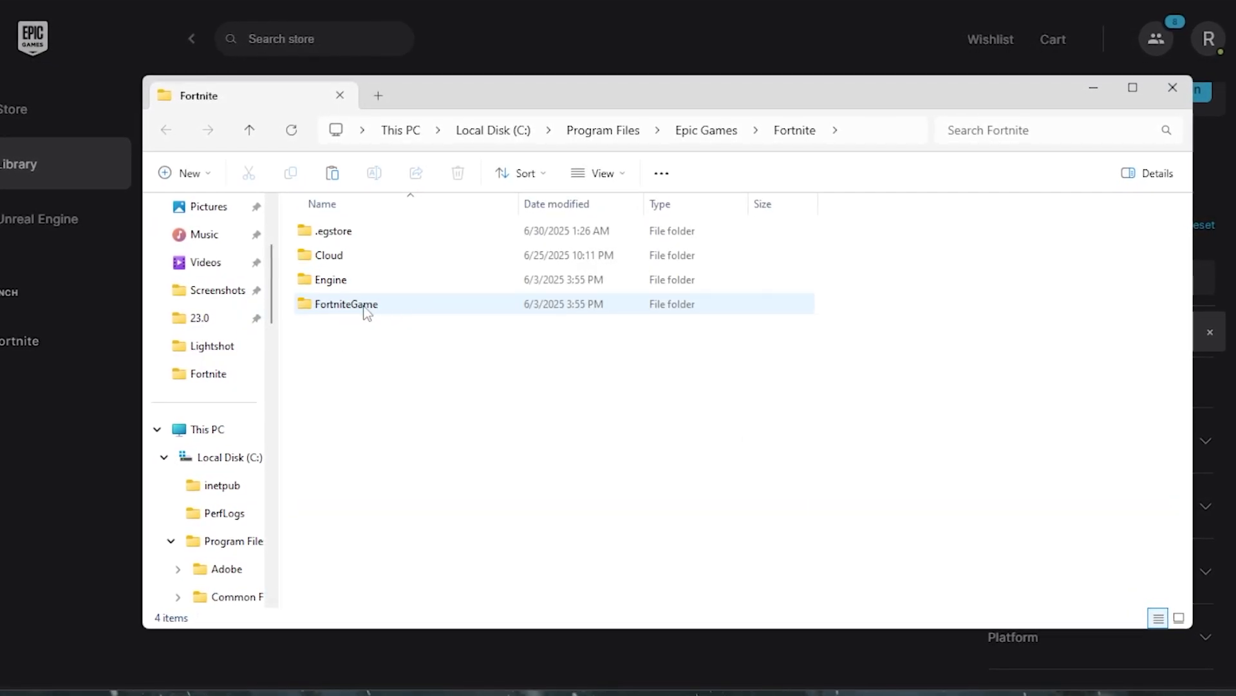
double_click(366, 311)
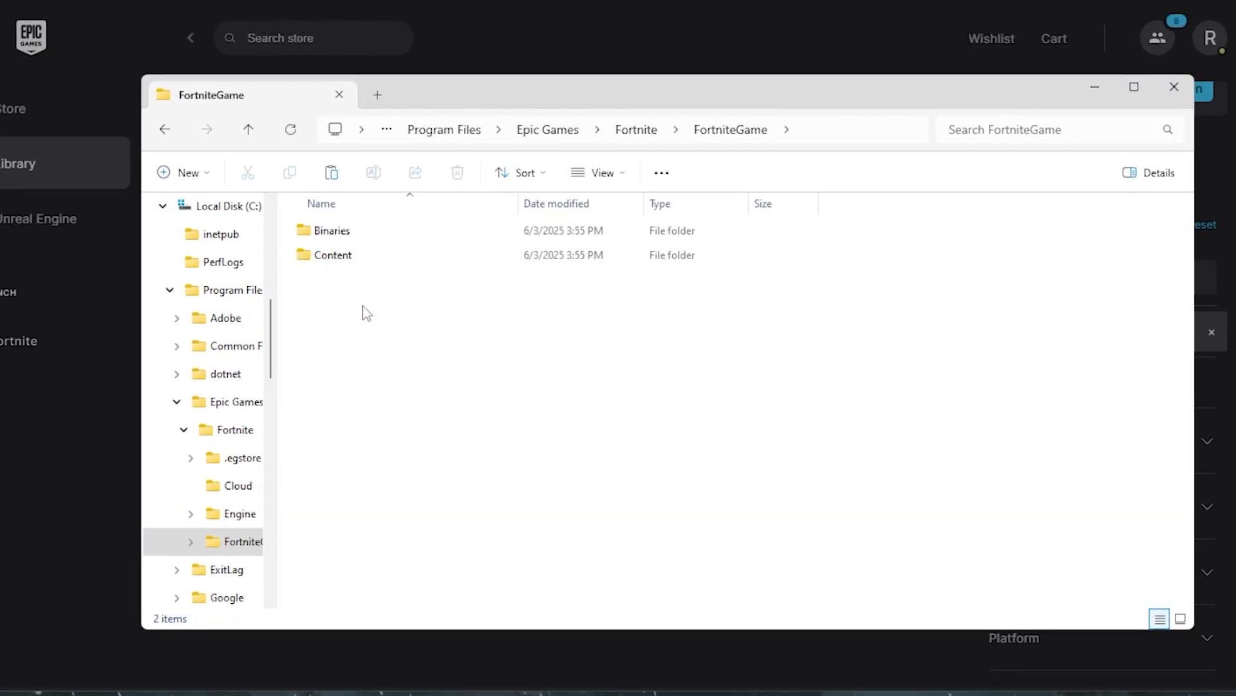
double_click(350, 233)
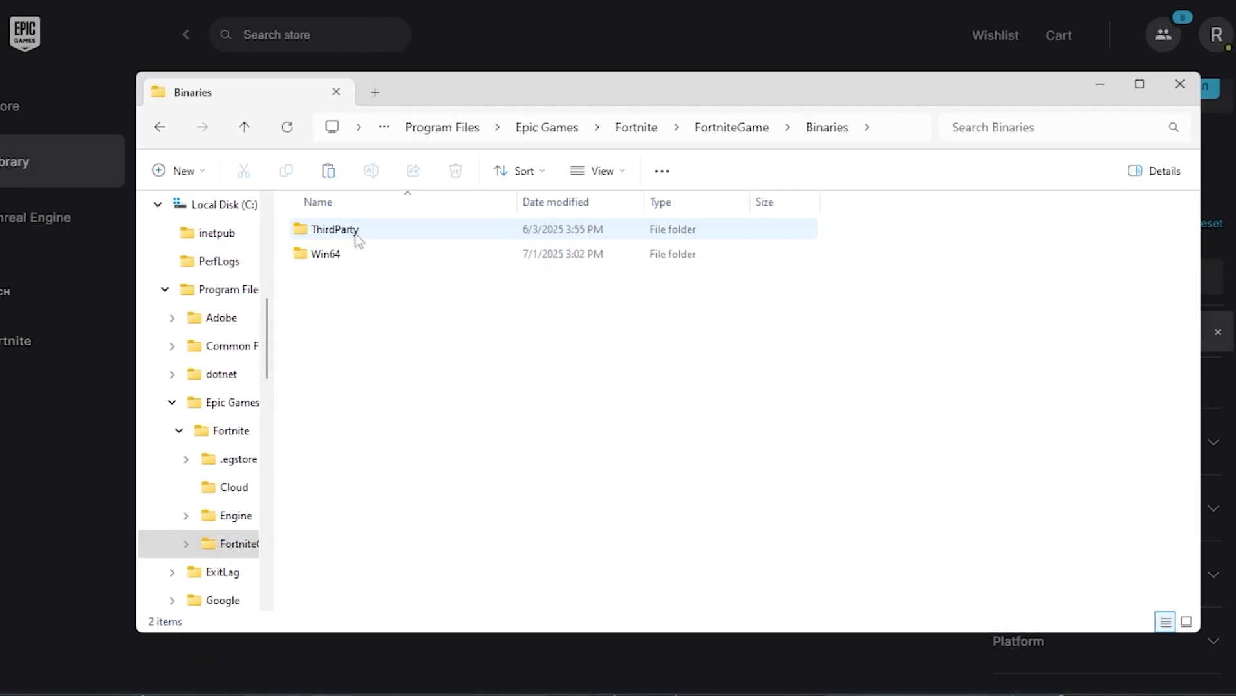
double_click(334, 253)
scroll(422, 334, down, 6)
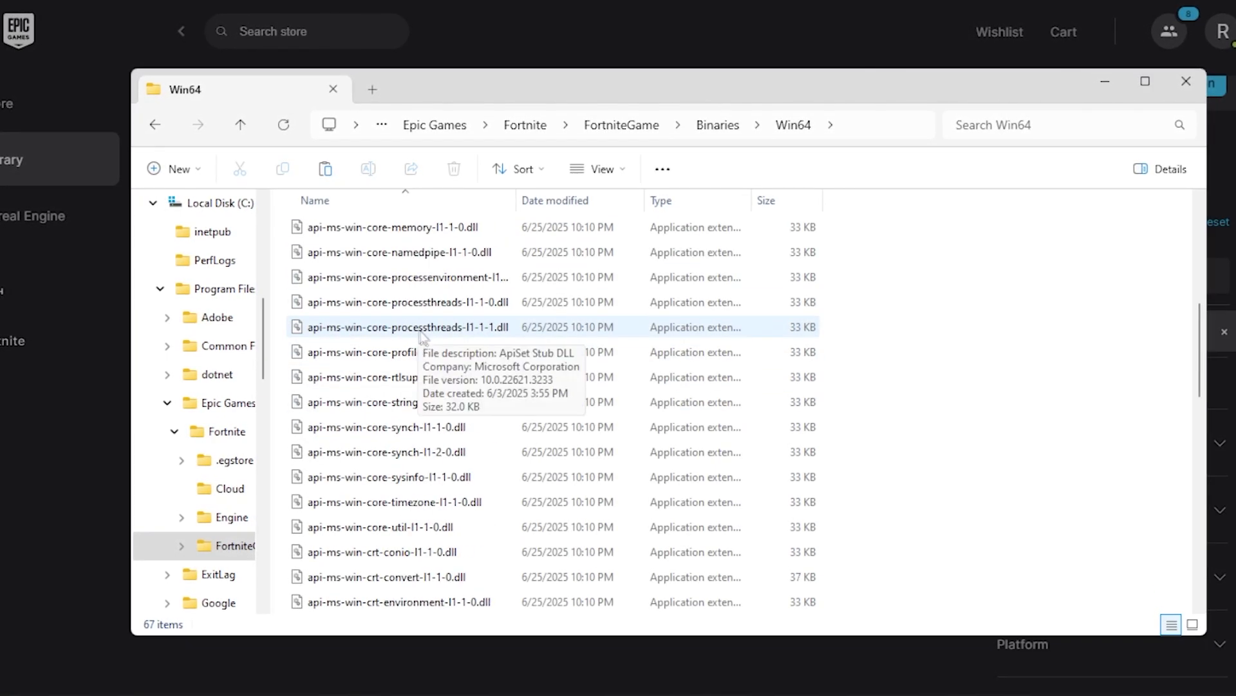
scroll(422, 335, down, 11)
scroll(396, 416, up, 2)
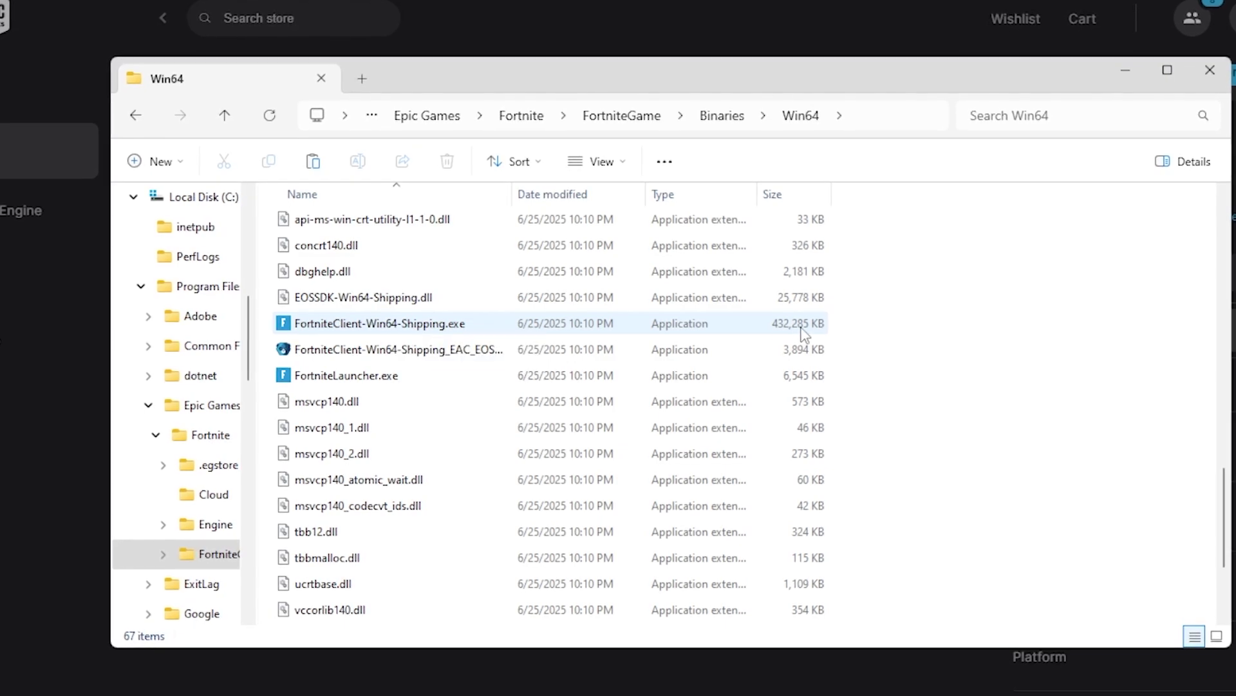
- Disable fullscreen optimizations in the compatibility properties of FortniteClient-Win64-Shipping.exe
right_click(372, 325)
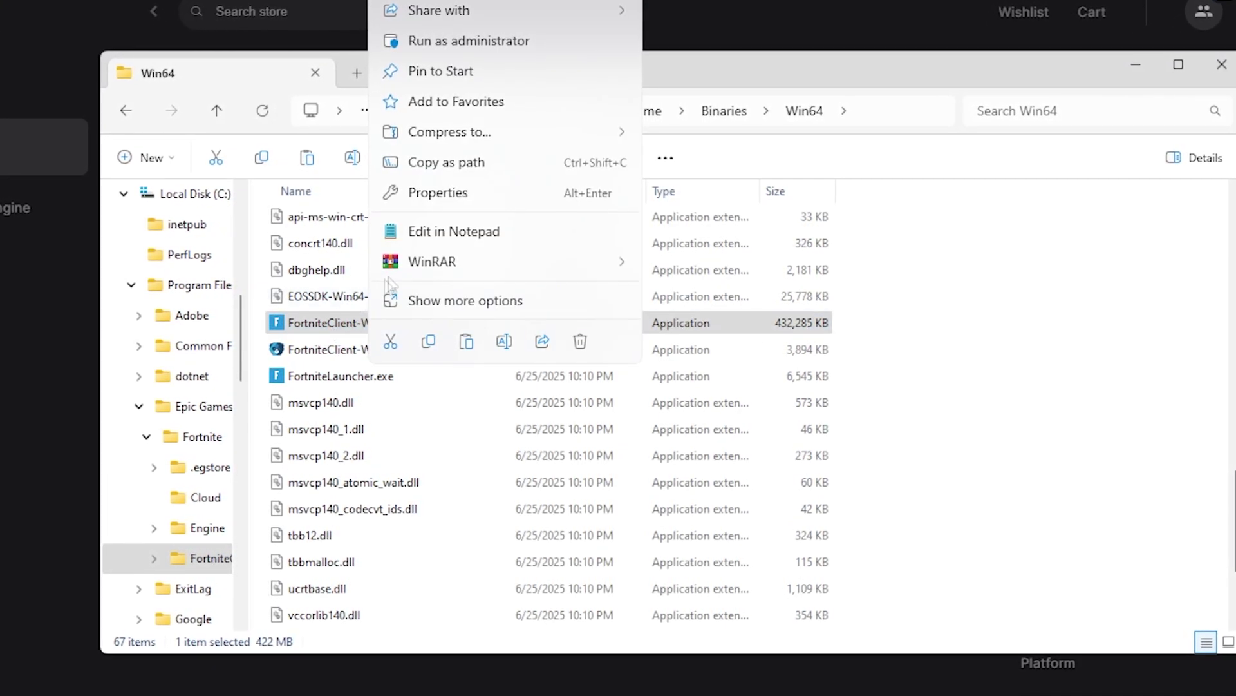
click(441, 193)
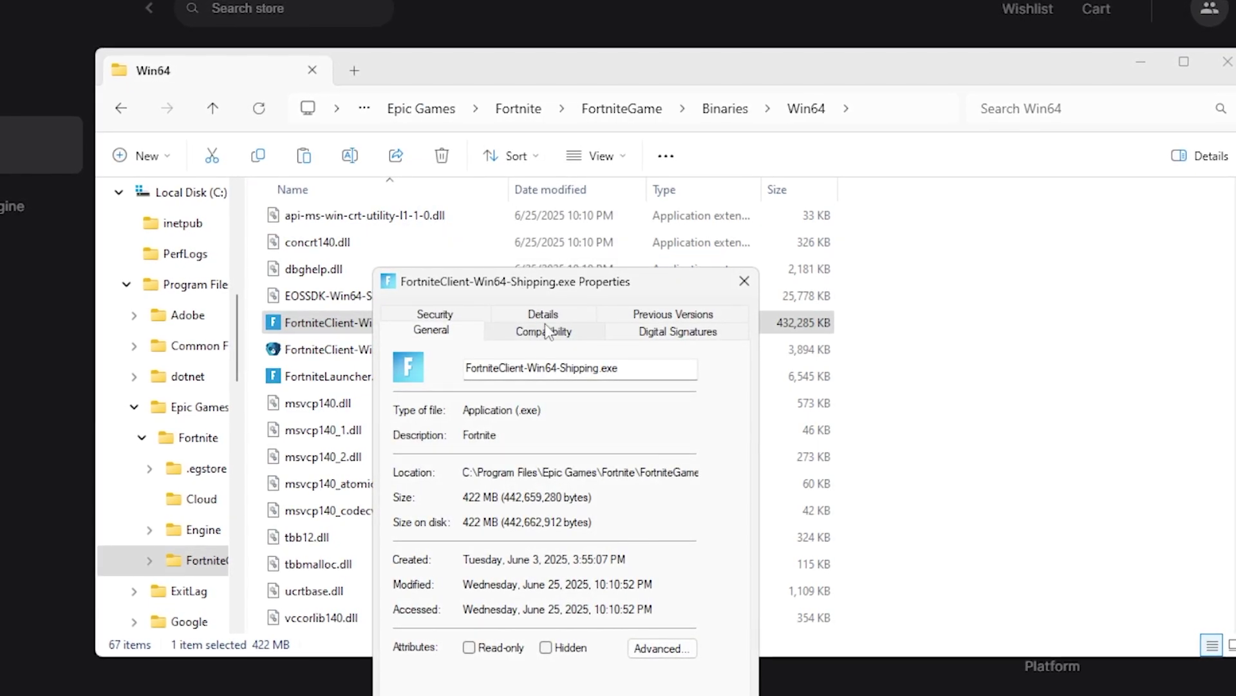
click(546, 331)
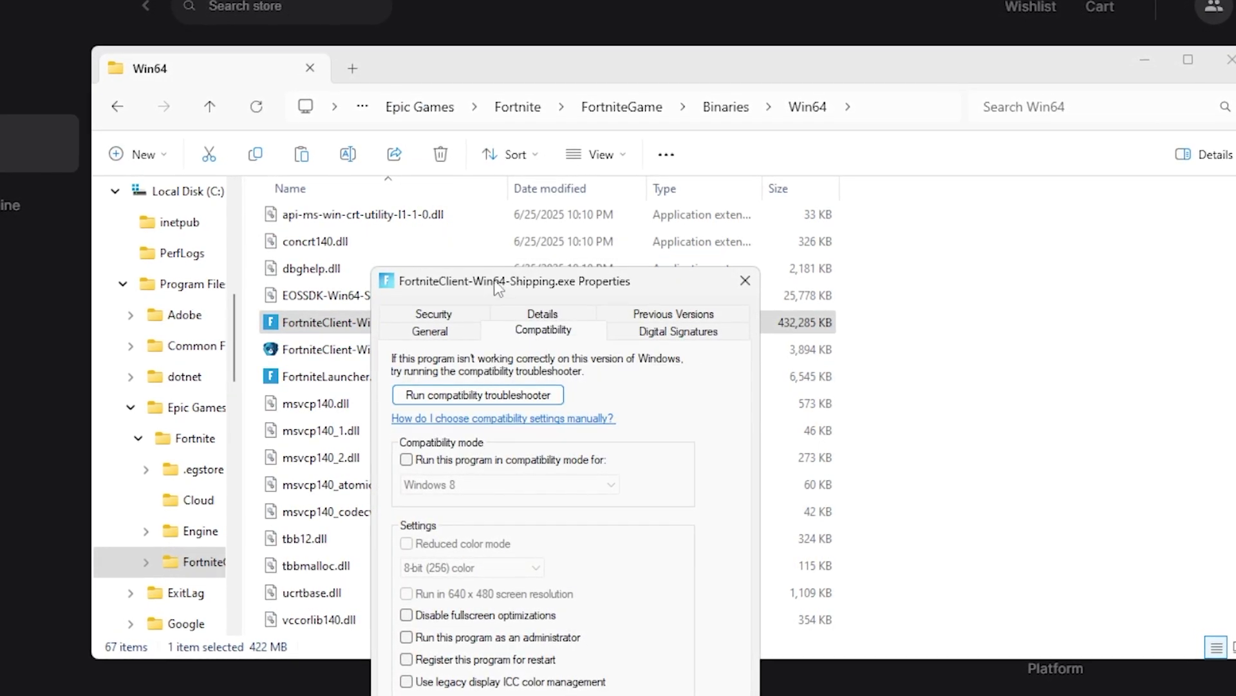
drag(493, 279, 490, 130)
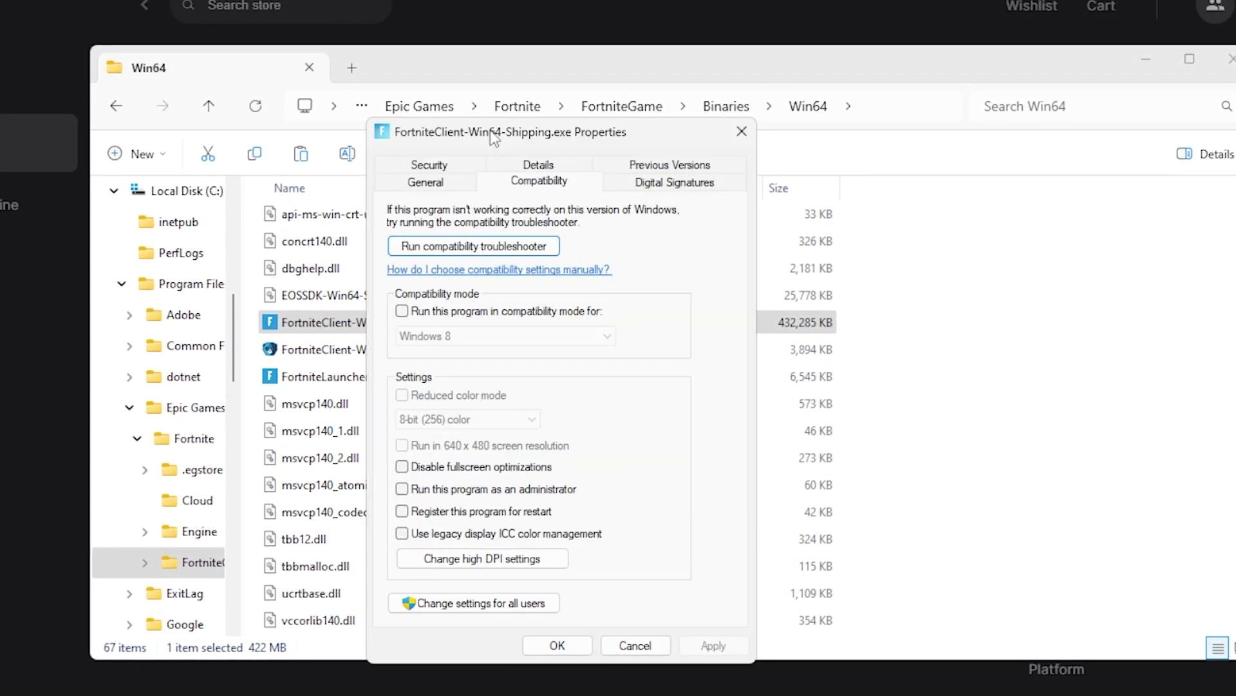
click(412, 469)
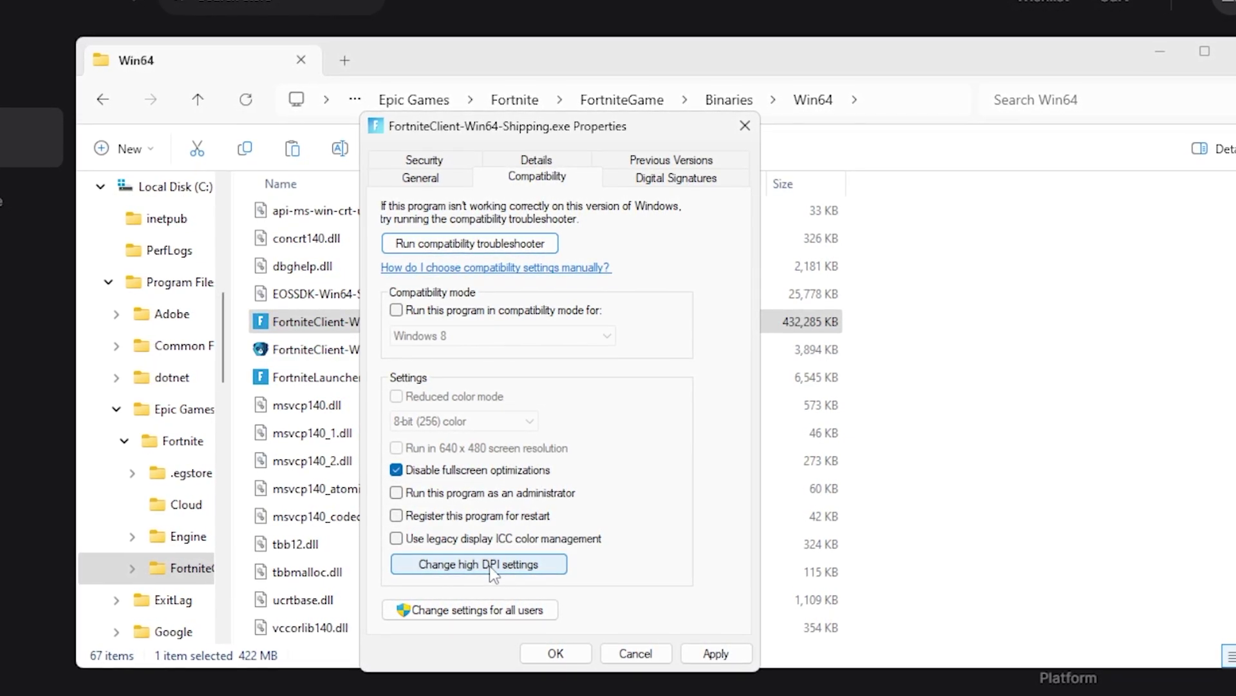
- Override the executable's high DPI scaling behavior with scaling performed by Application, and apply the compatibility changes
click(492, 567)
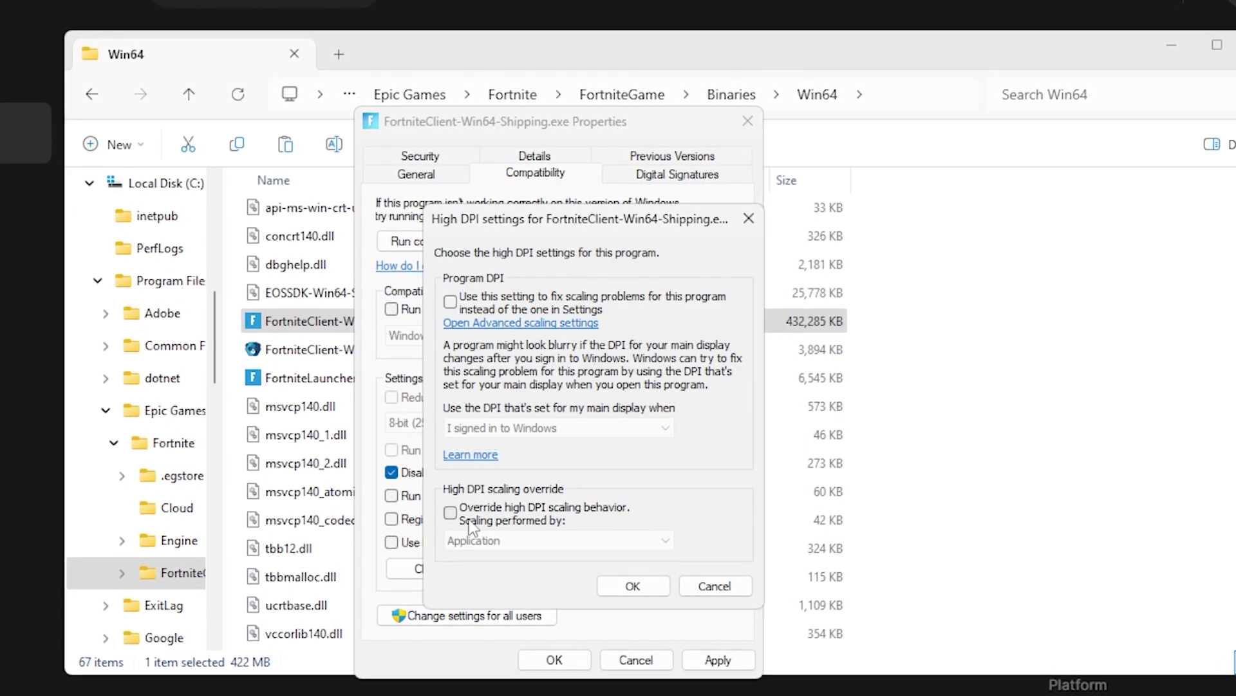
click(574, 512)
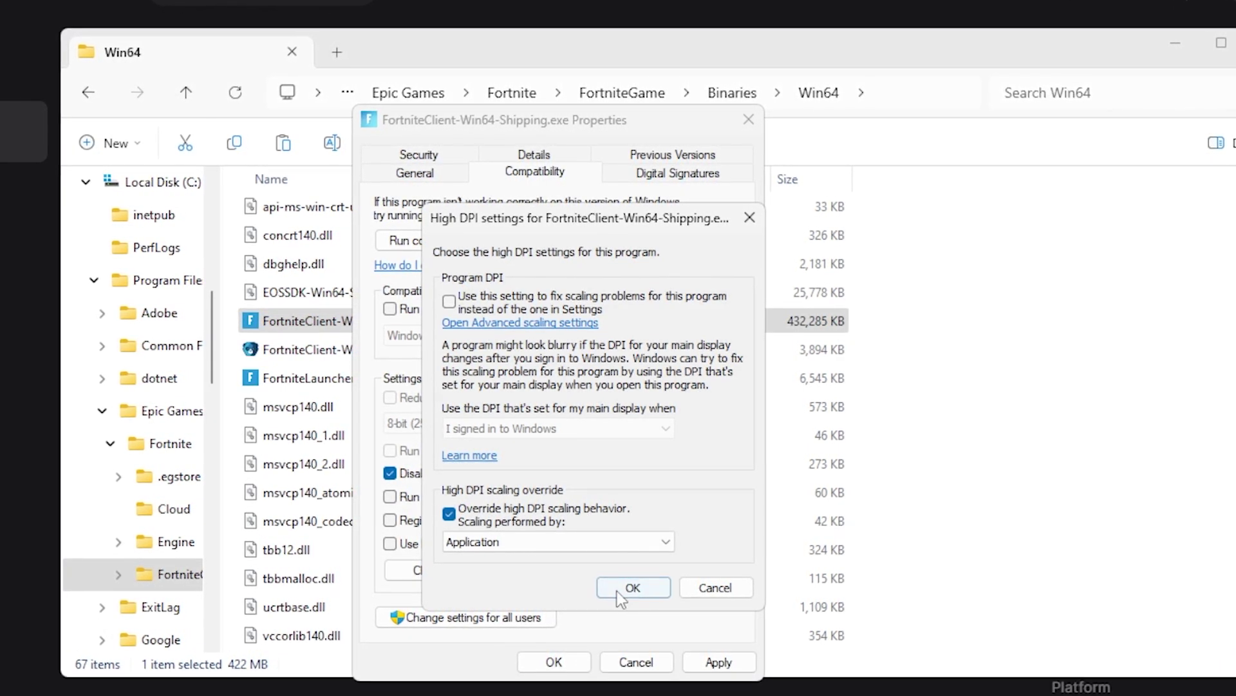
click(632, 588)
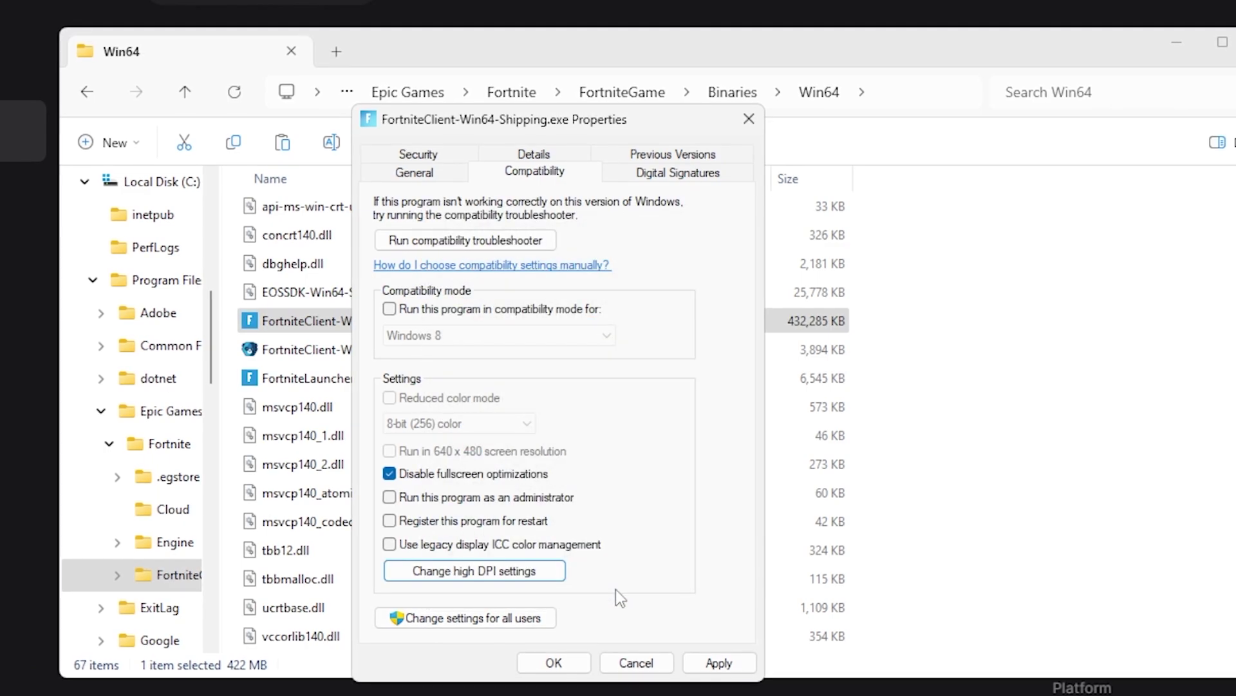
click(716, 662)
click(555, 661)
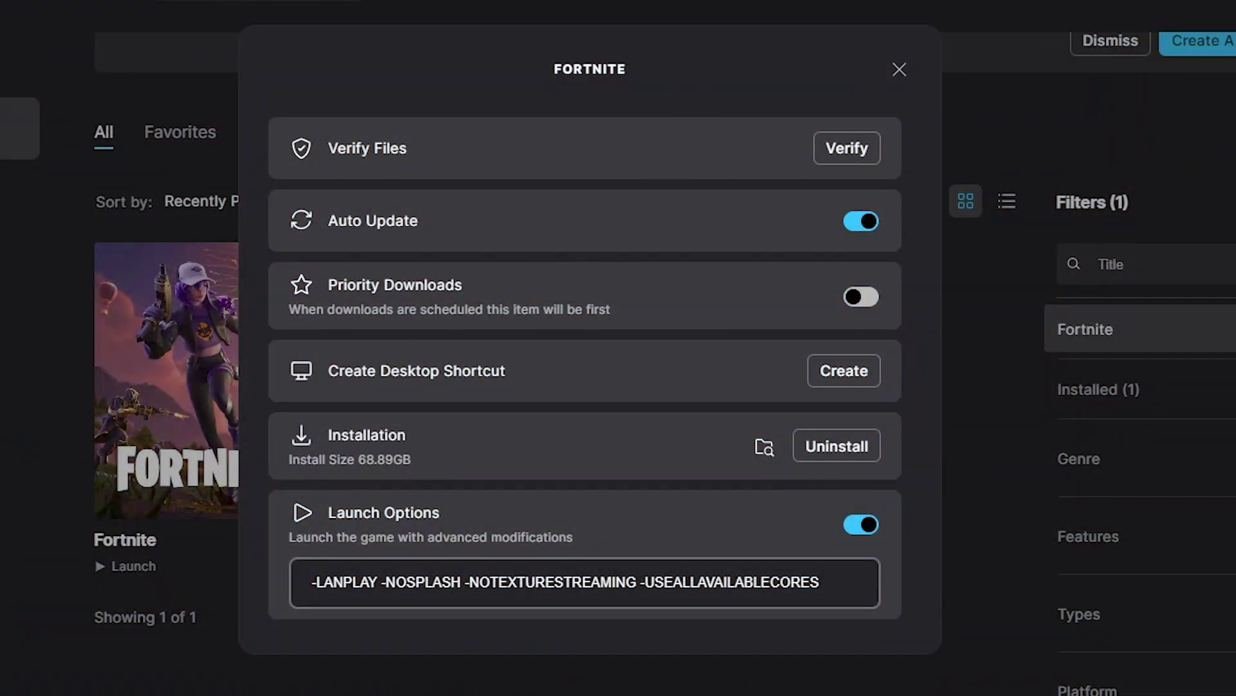
- Apply Fortnite's installation options with only Fortnite Core and Battle Royale and Pre-download Streamed Assets selected
key(Escape)
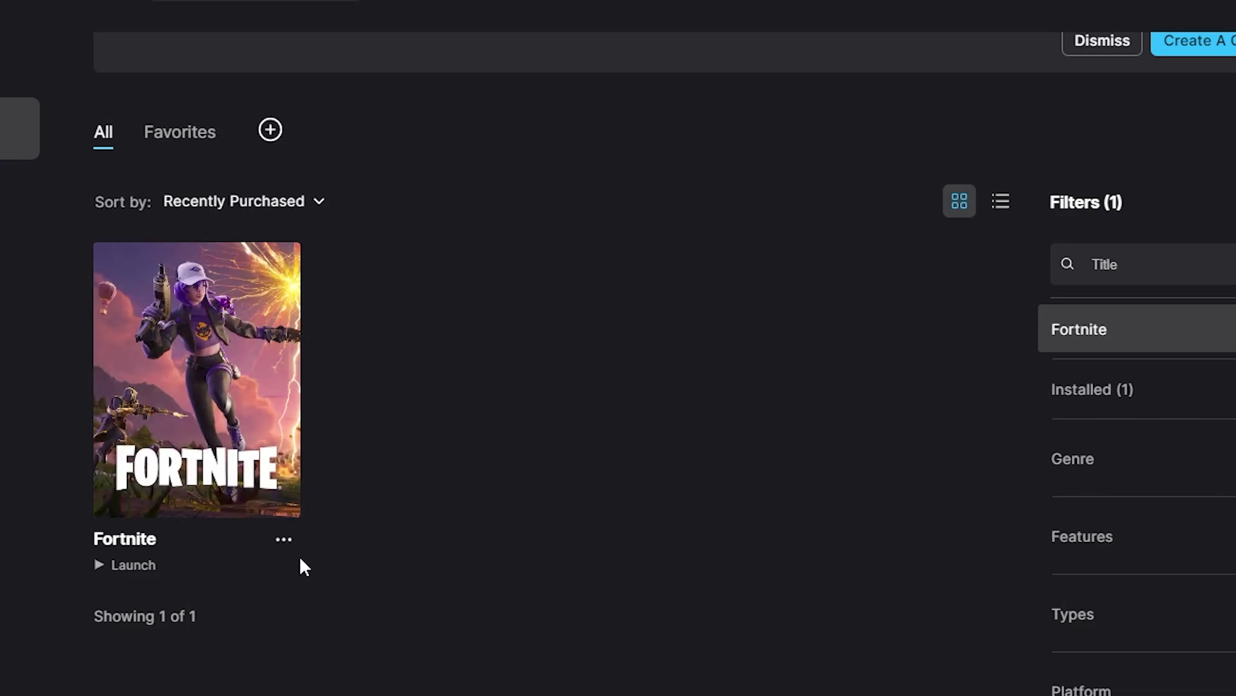
click(284, 548)
click(306, 297)
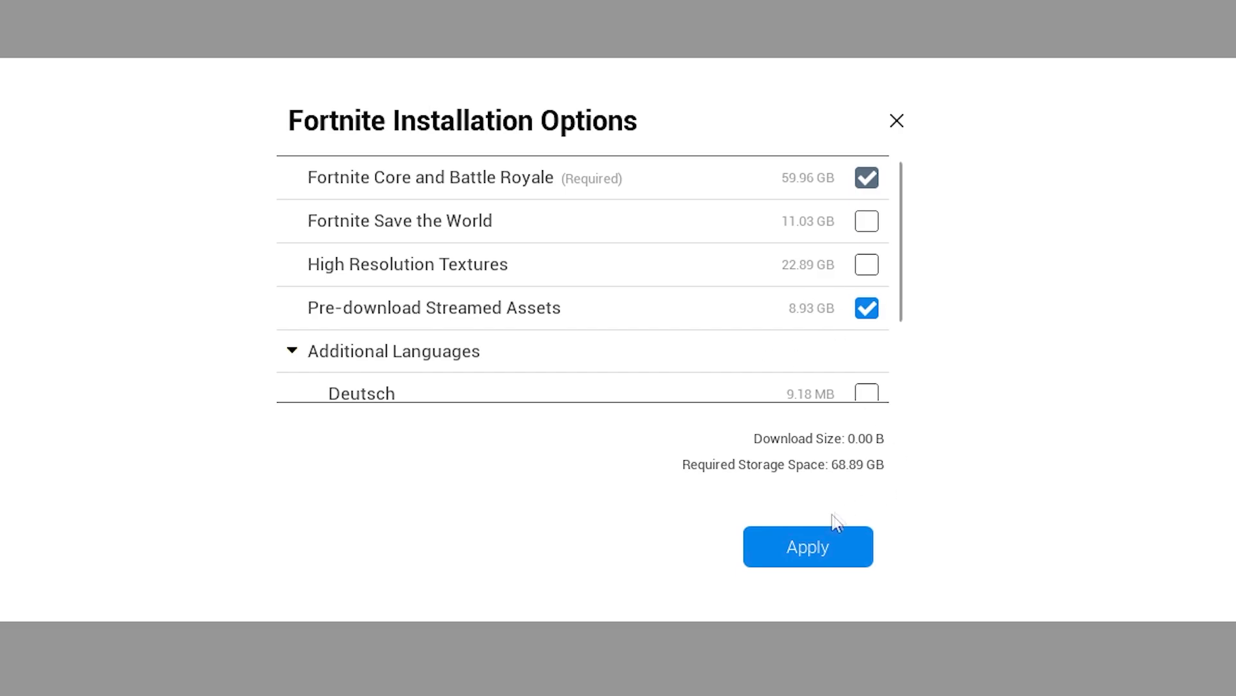
click(813, 541)
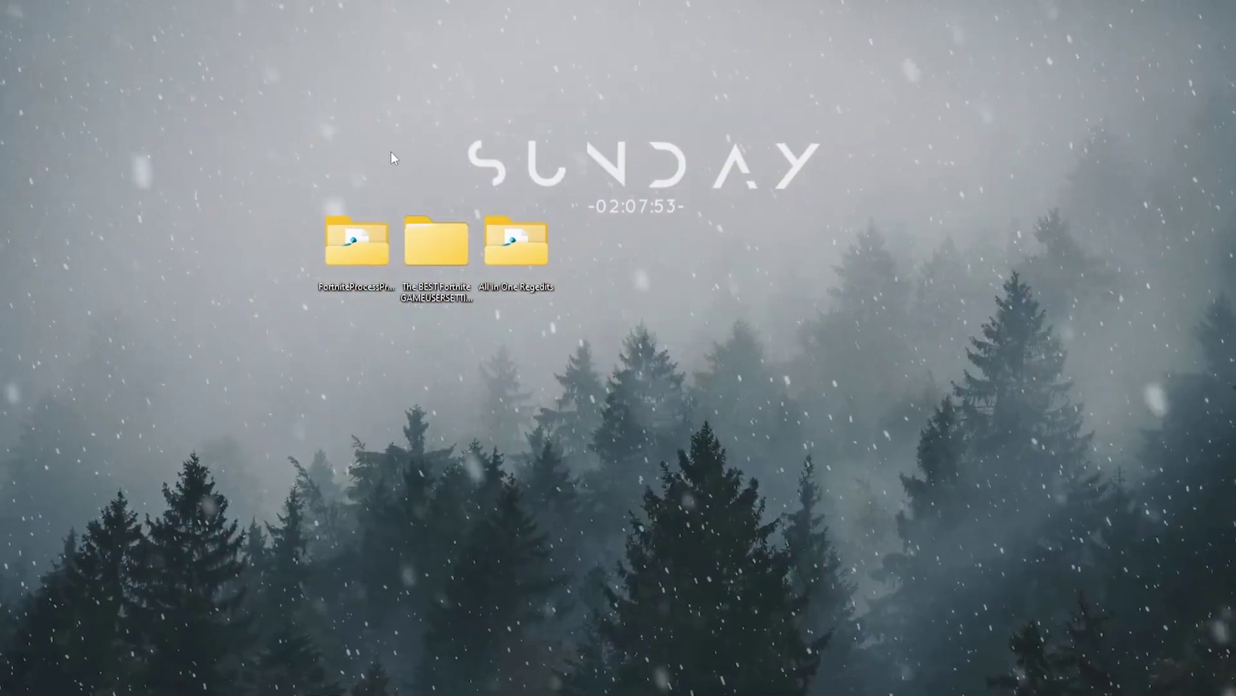
- Copy GameUserSettings.ini from the Low End PCs\800x600 subfolder of The BEST Fortnite GAMEUSERSETTINGS desktop folder
drag(391, 152, 444, 361)
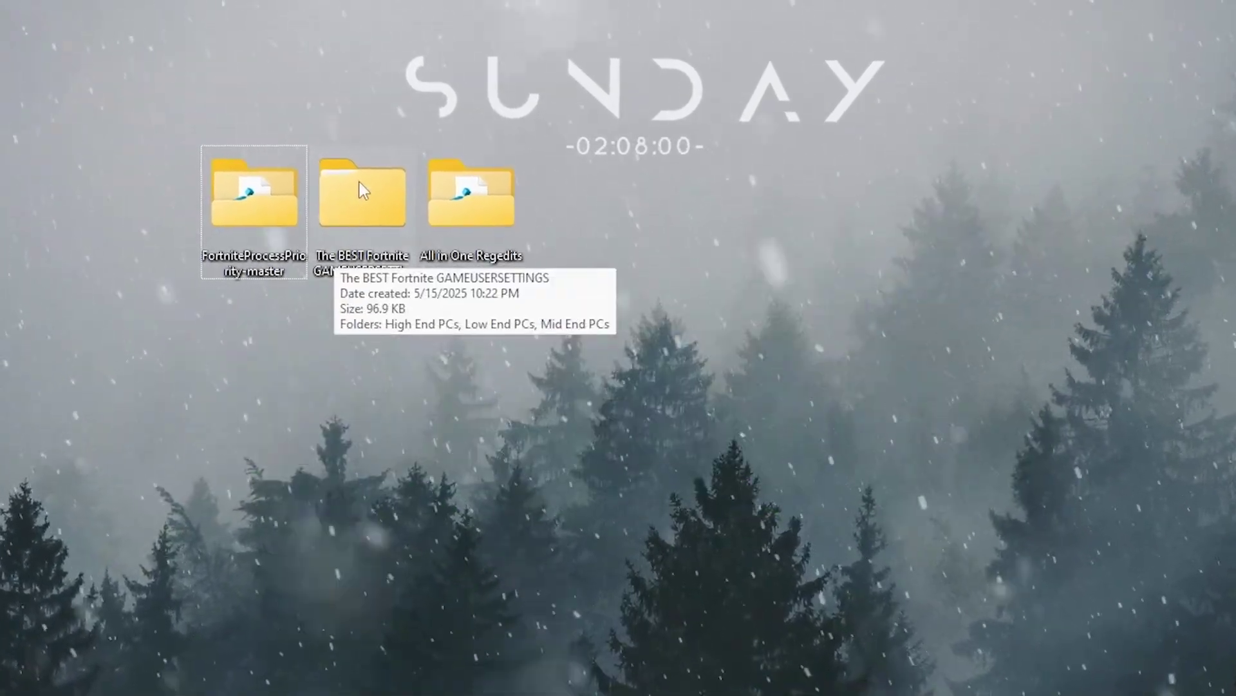
click(378, 198)
double_click(357, 187)
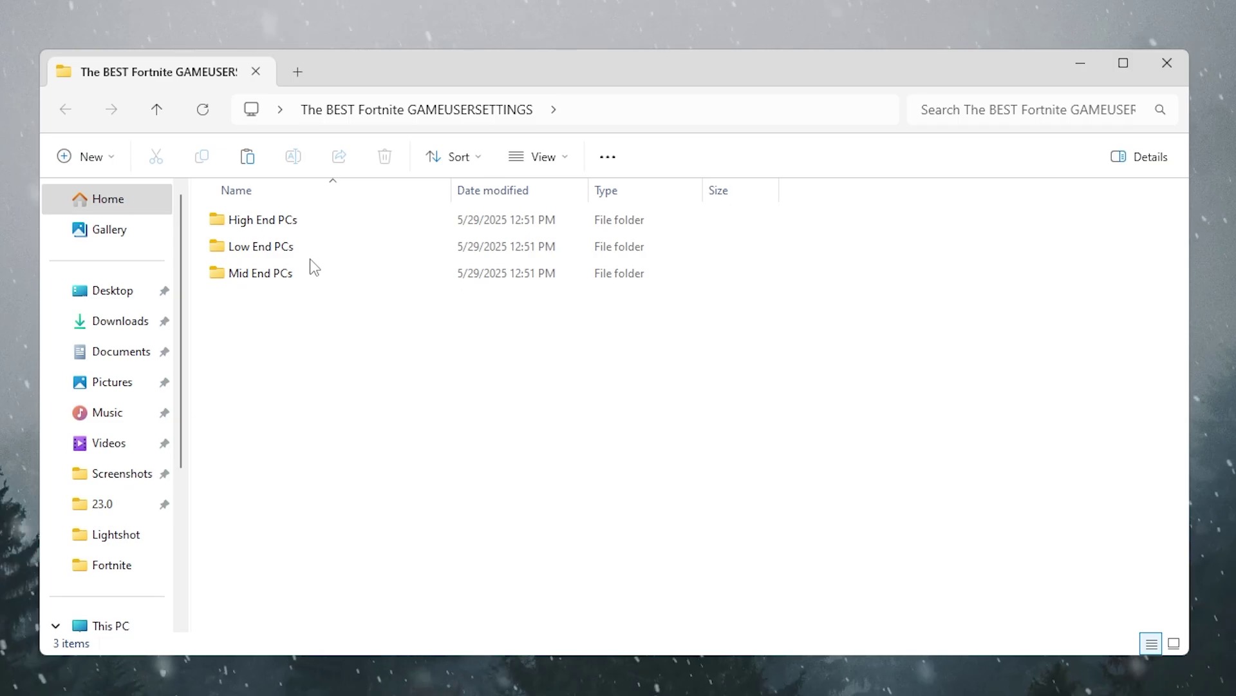
double_click(264, 250)
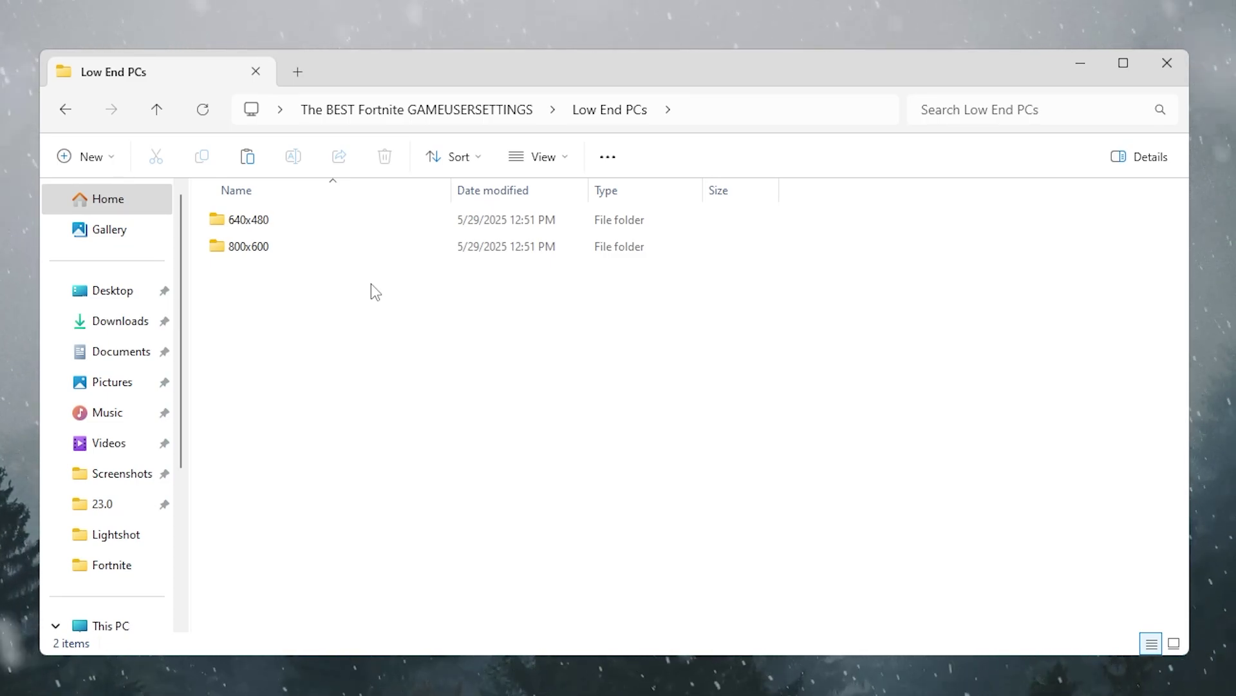
double_click(270, 248)
right_click(287, 220)
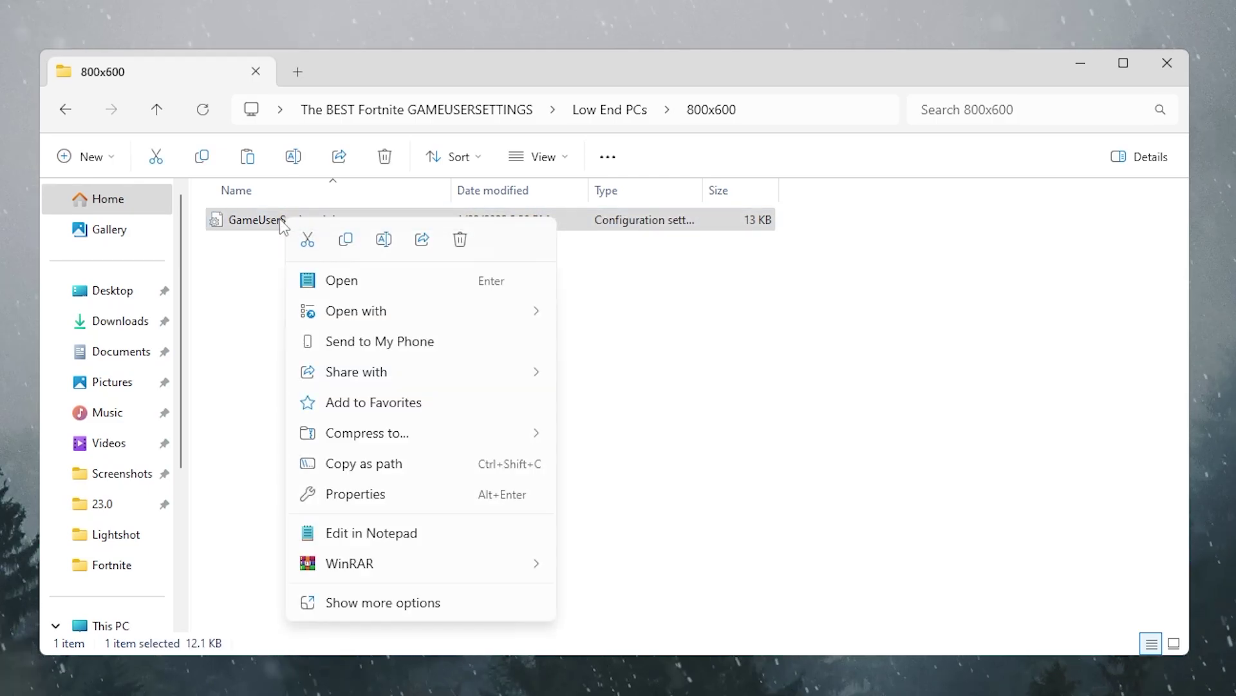
click(353, 247)
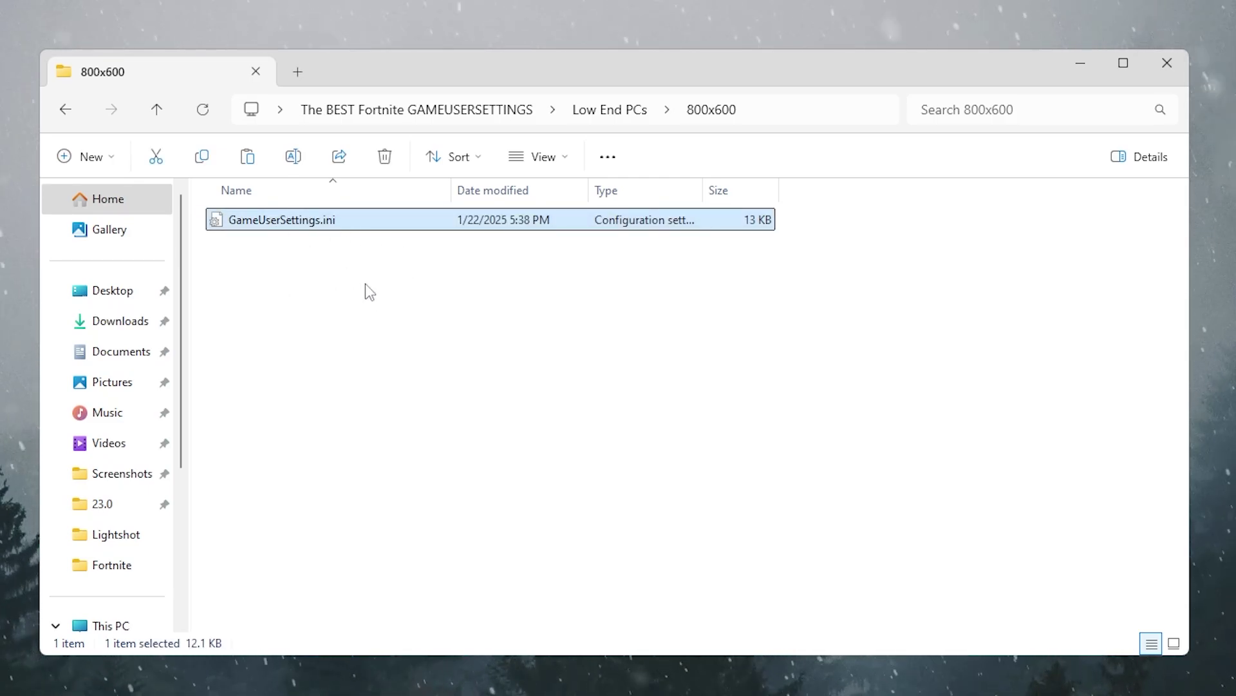
- Open the FortniteGame\Saved\Config\WindowsClient folder inside %localappdata%
key(super+r)
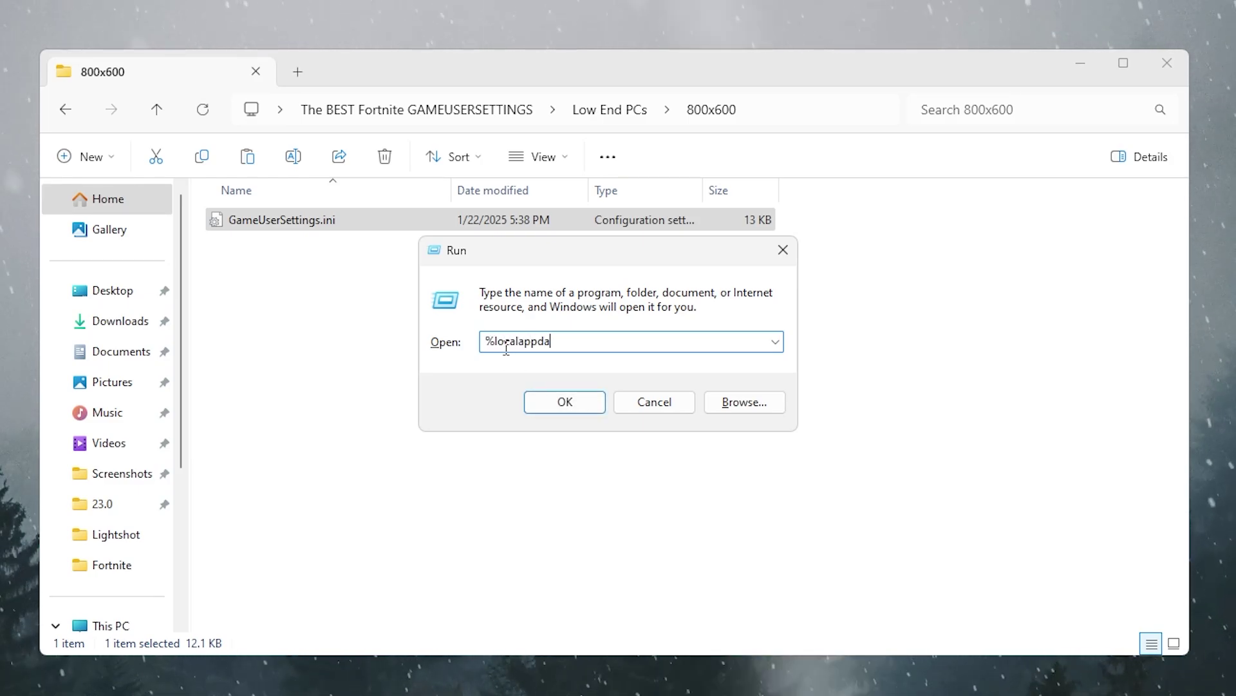
key(Return)
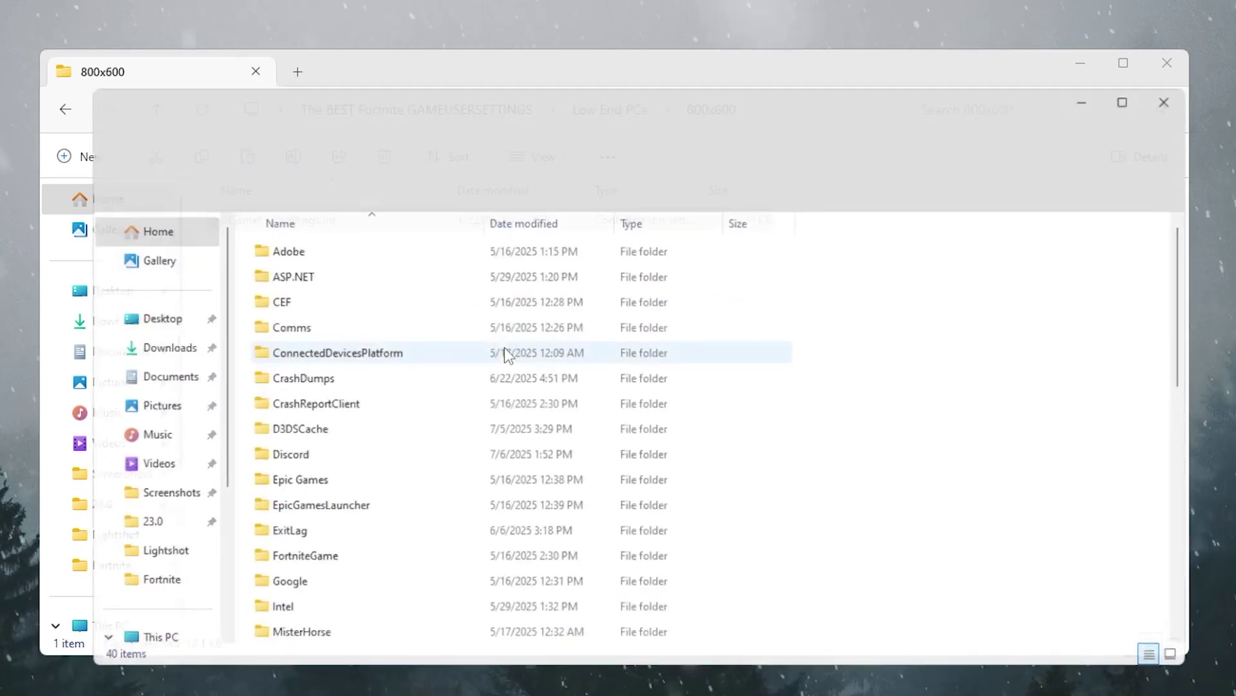
double_click(302, 567)
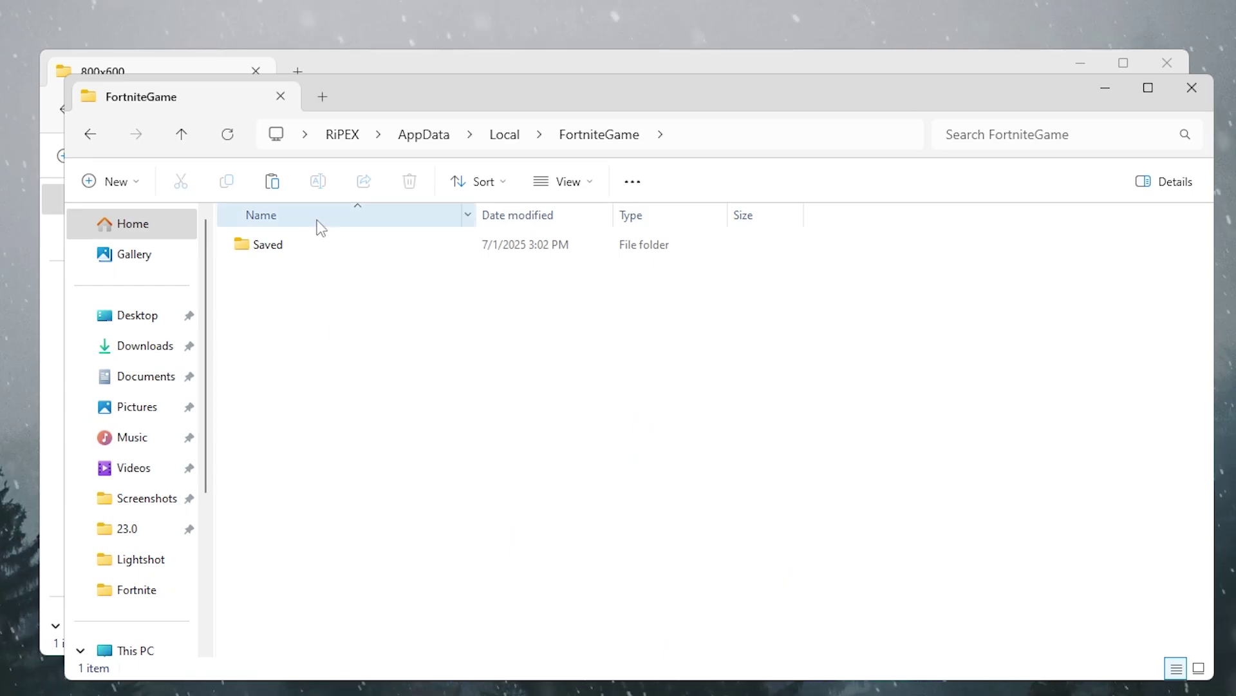
double_click(264, 244)
double_click(268, 271)
click(312, 273)
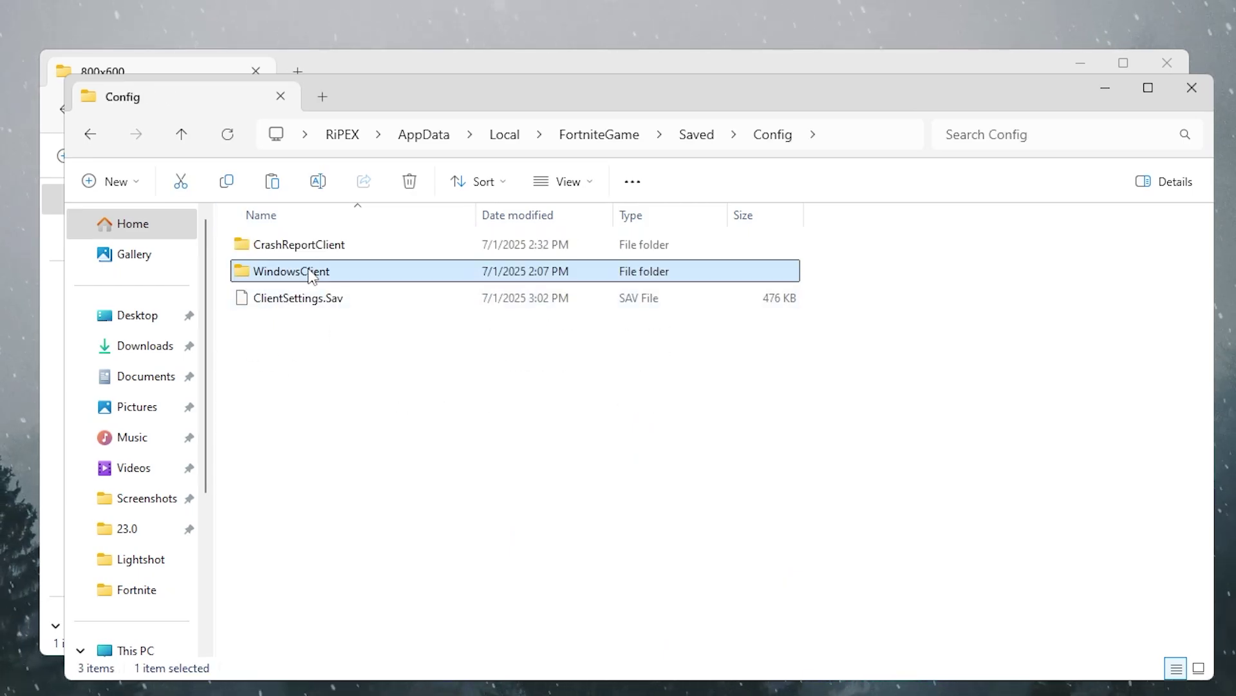
double_click(311, 273)
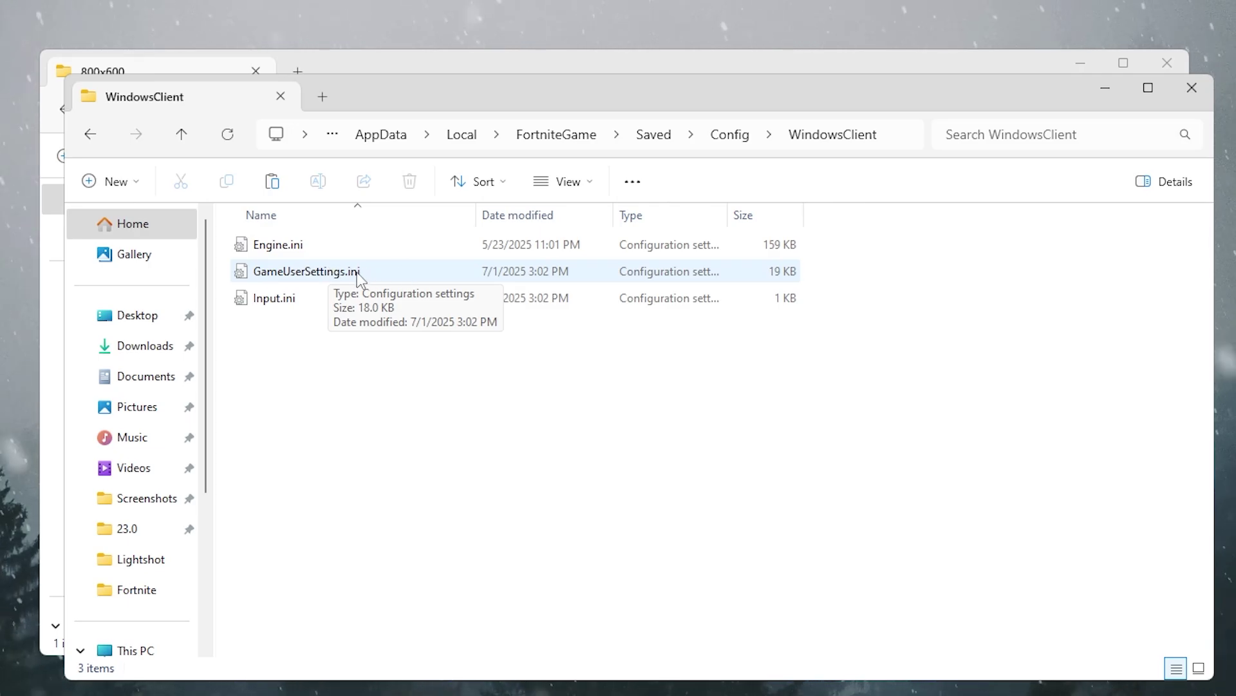
- Try to paste the copied GameUserSettings.ini into the WindowsClient folder, cancel the transfer, and close both folder windows
right_click(300, 351)
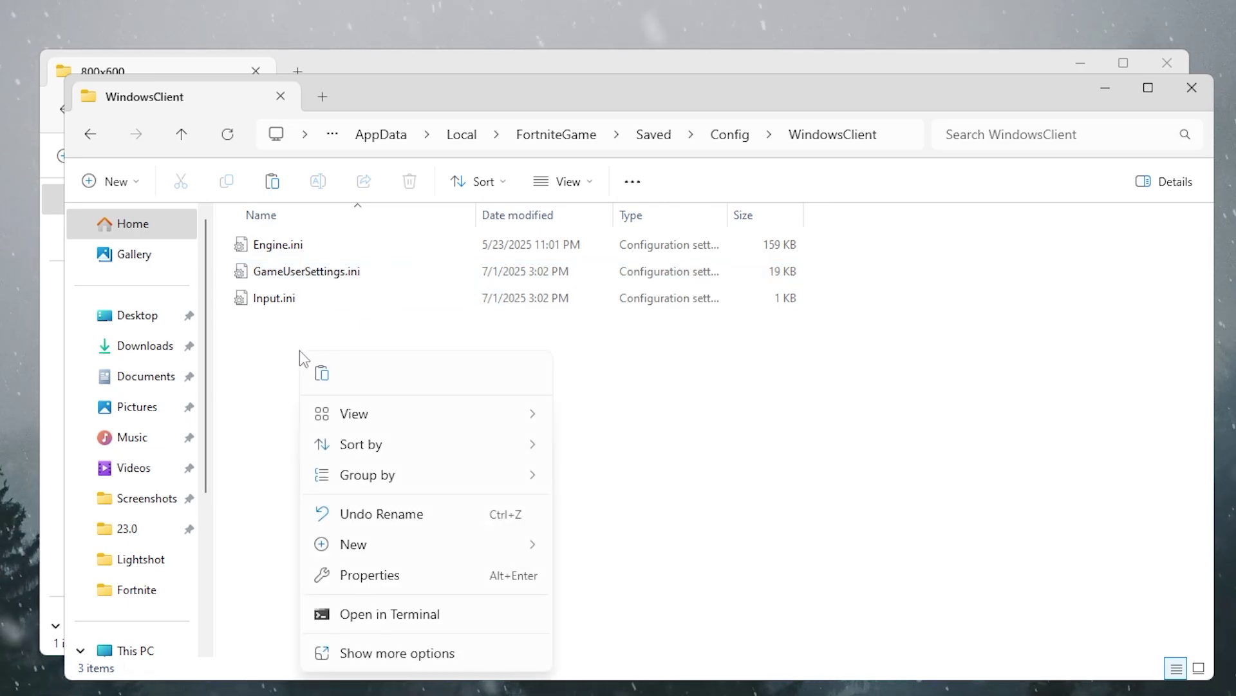
click(322, 374)
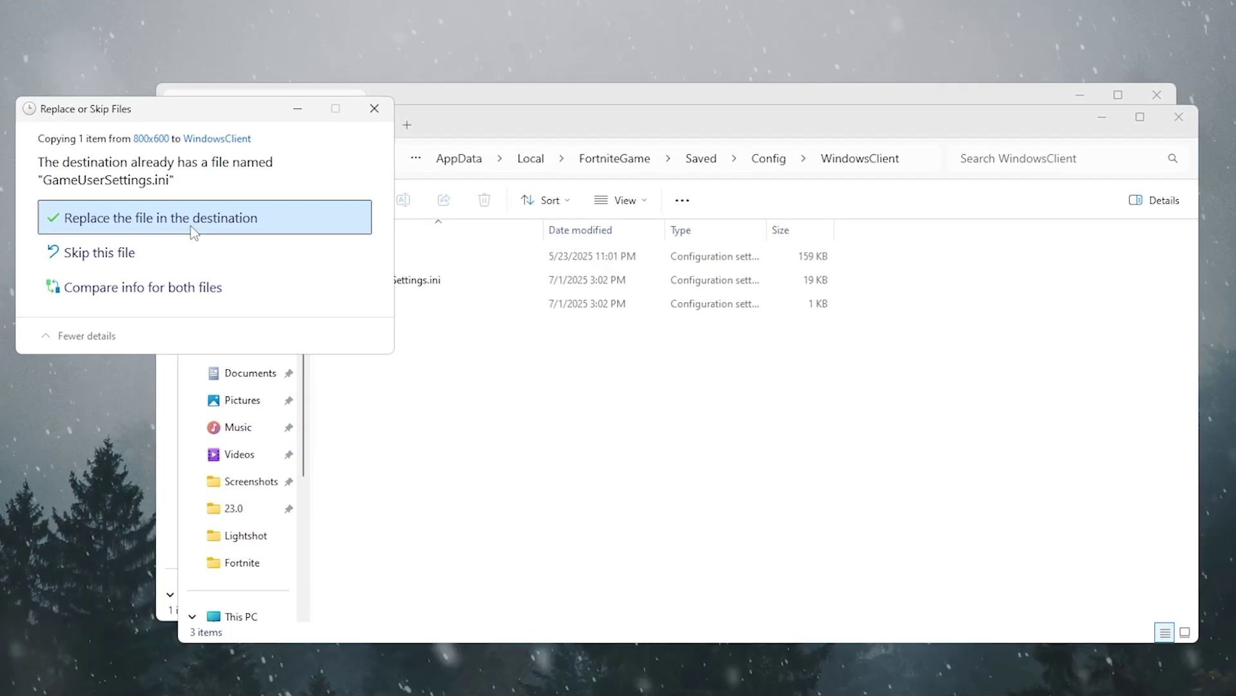
click(372, 108)
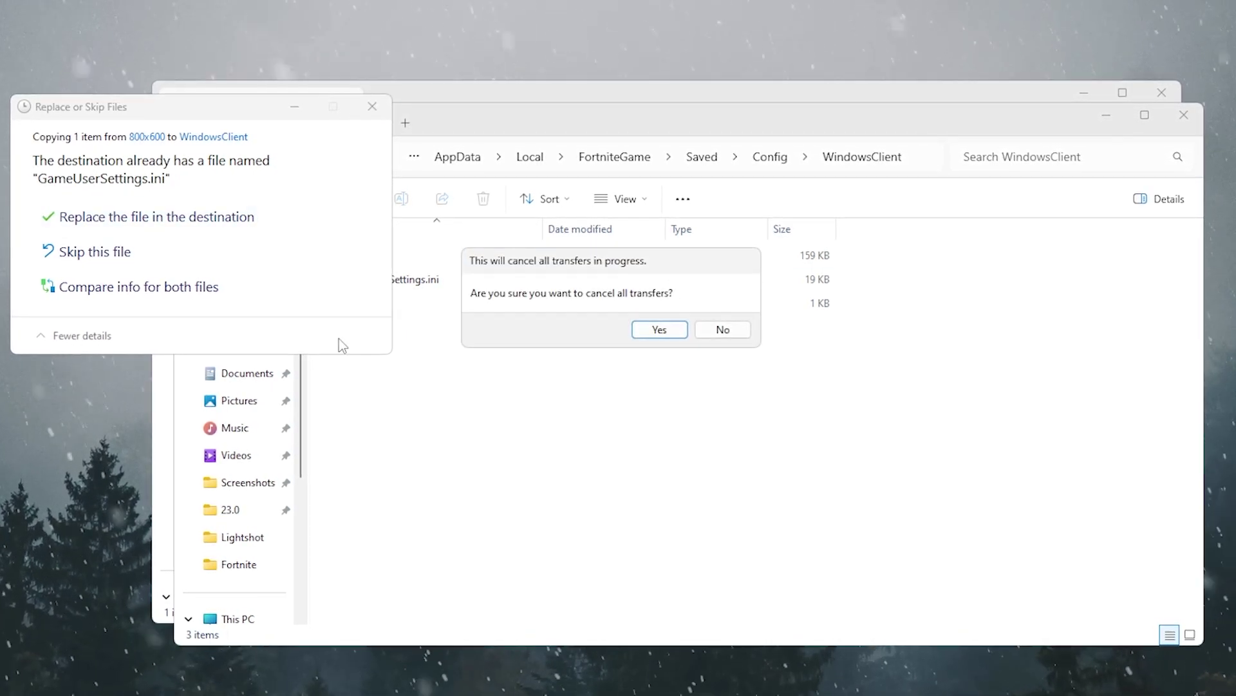
click(660, 330)
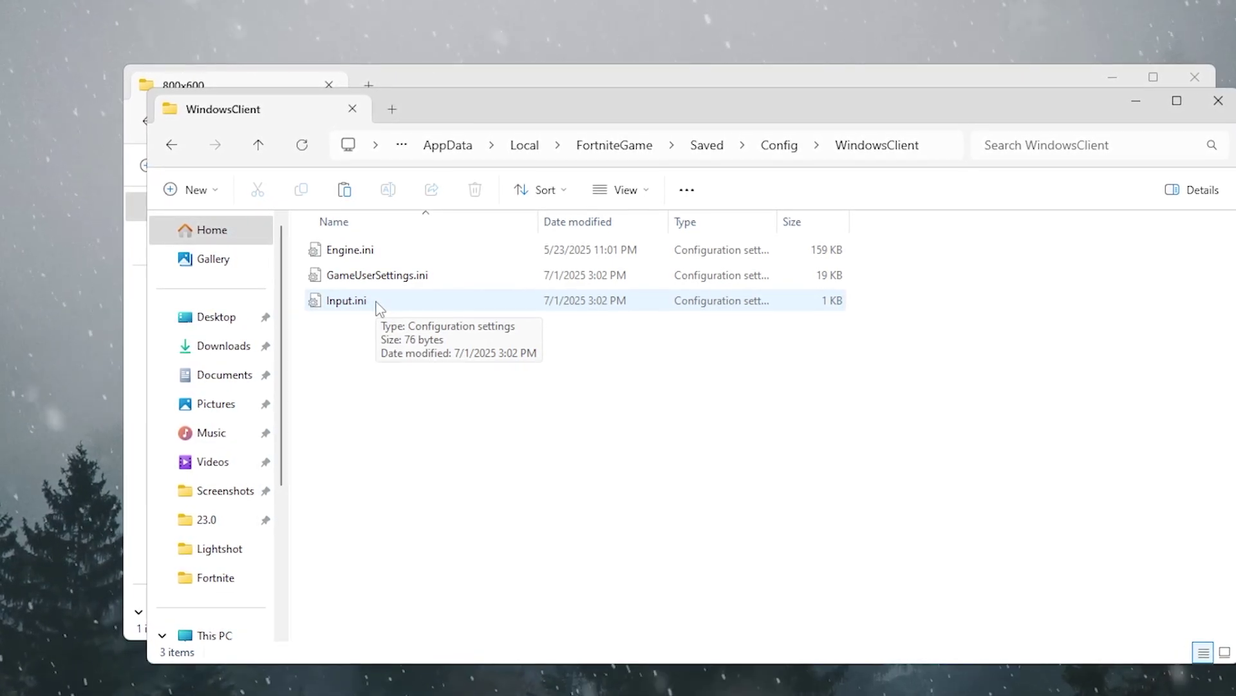
click(1221, 99)
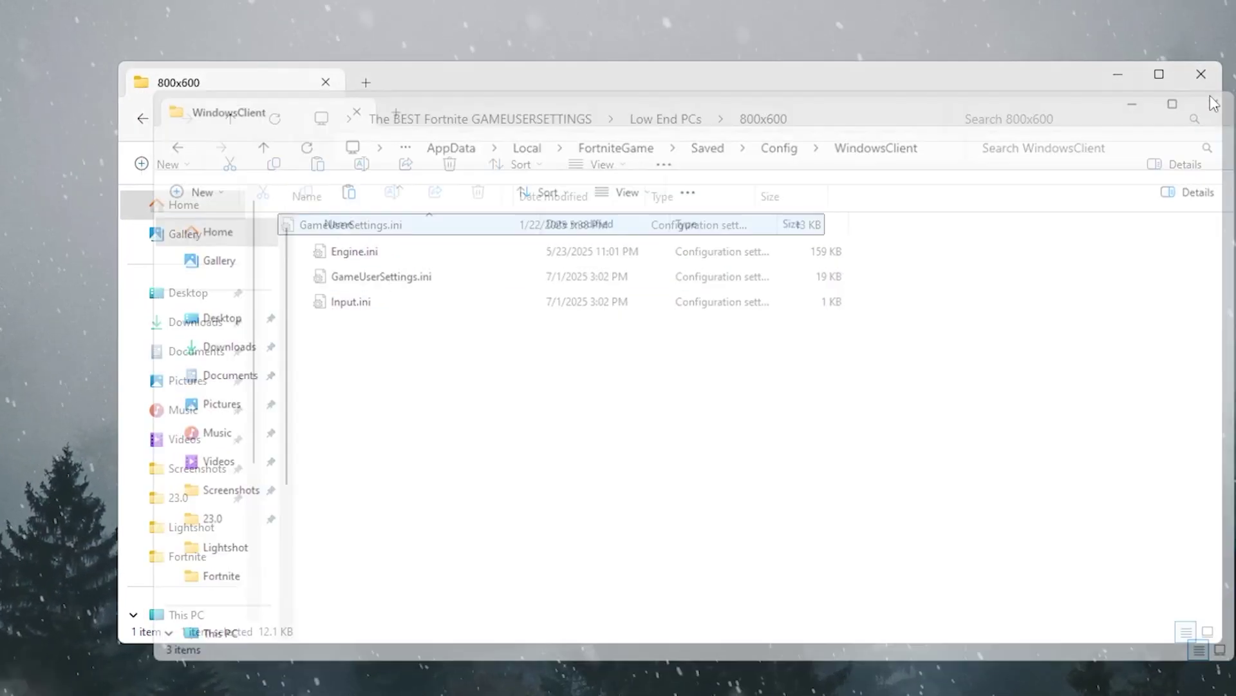
click(1198, 76)
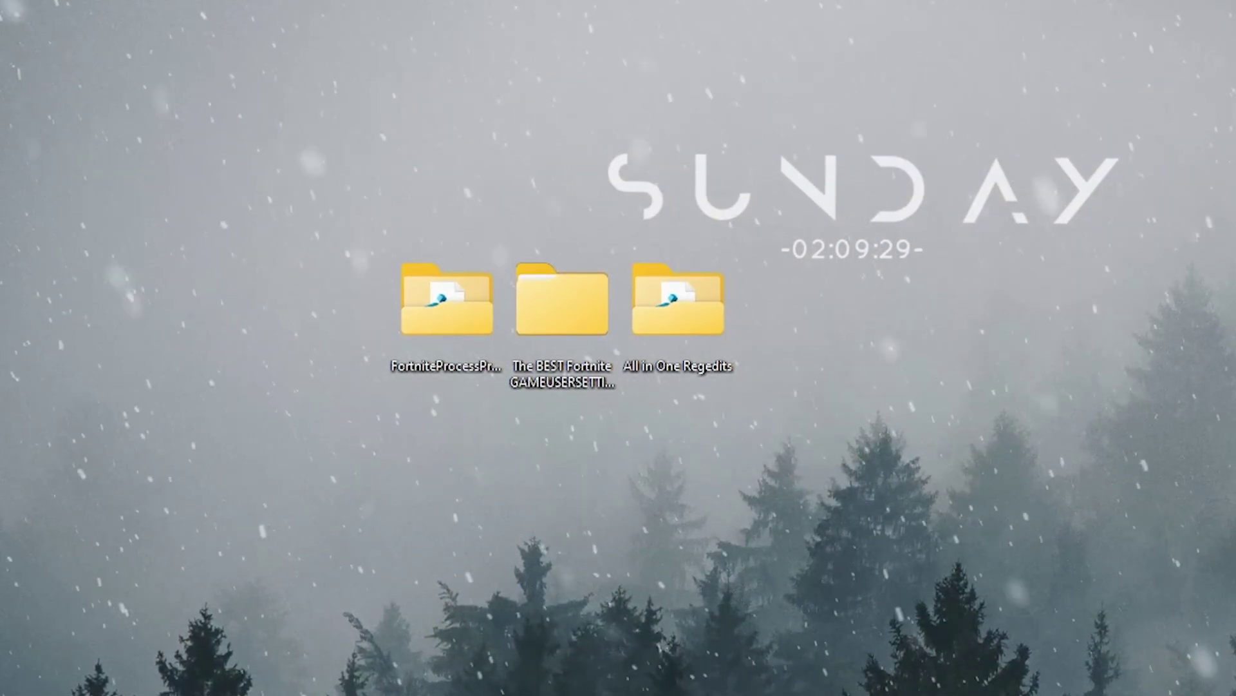
- Merge Disable Game DVR2.reg from the All in One Regedits desktop folder into the Windows registry
double_click(650, 301)
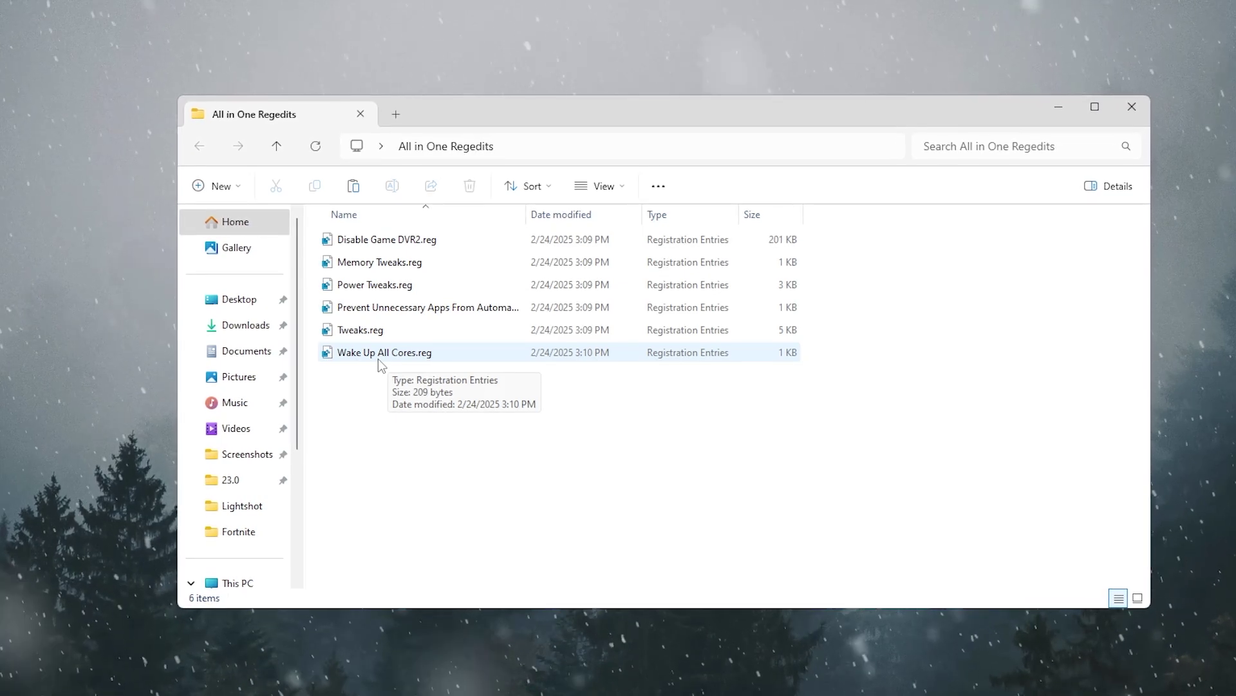
double_click(375, 245)
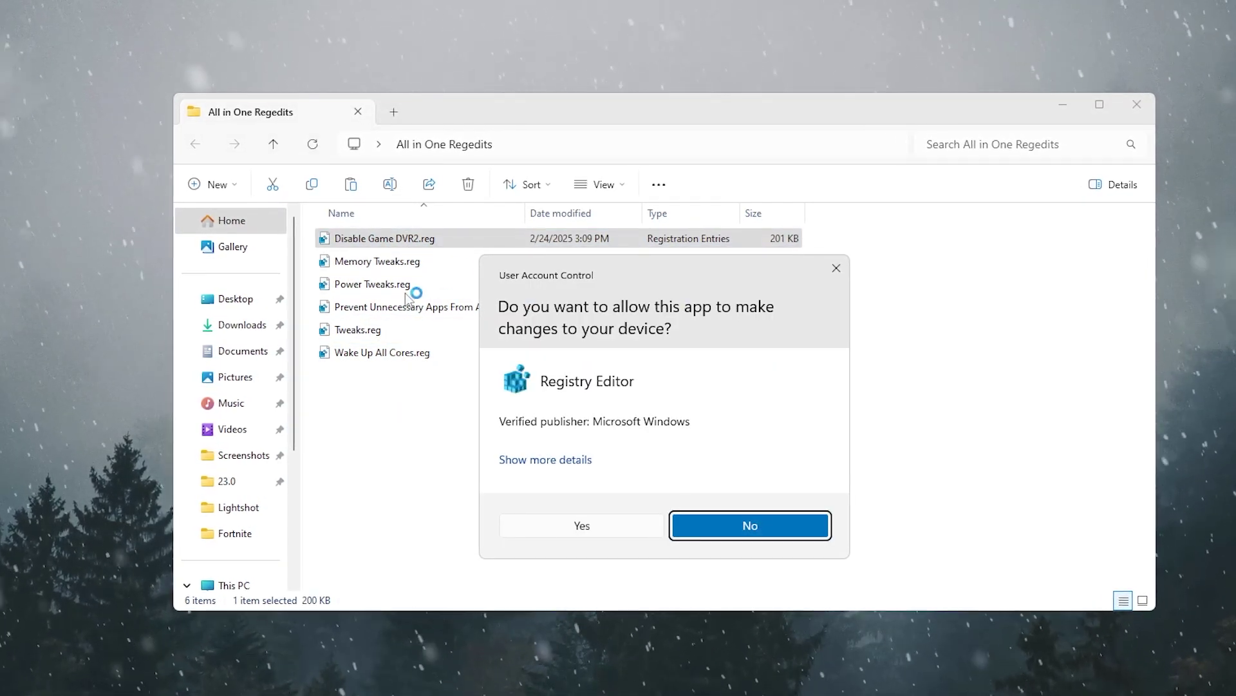
click(587, 530)
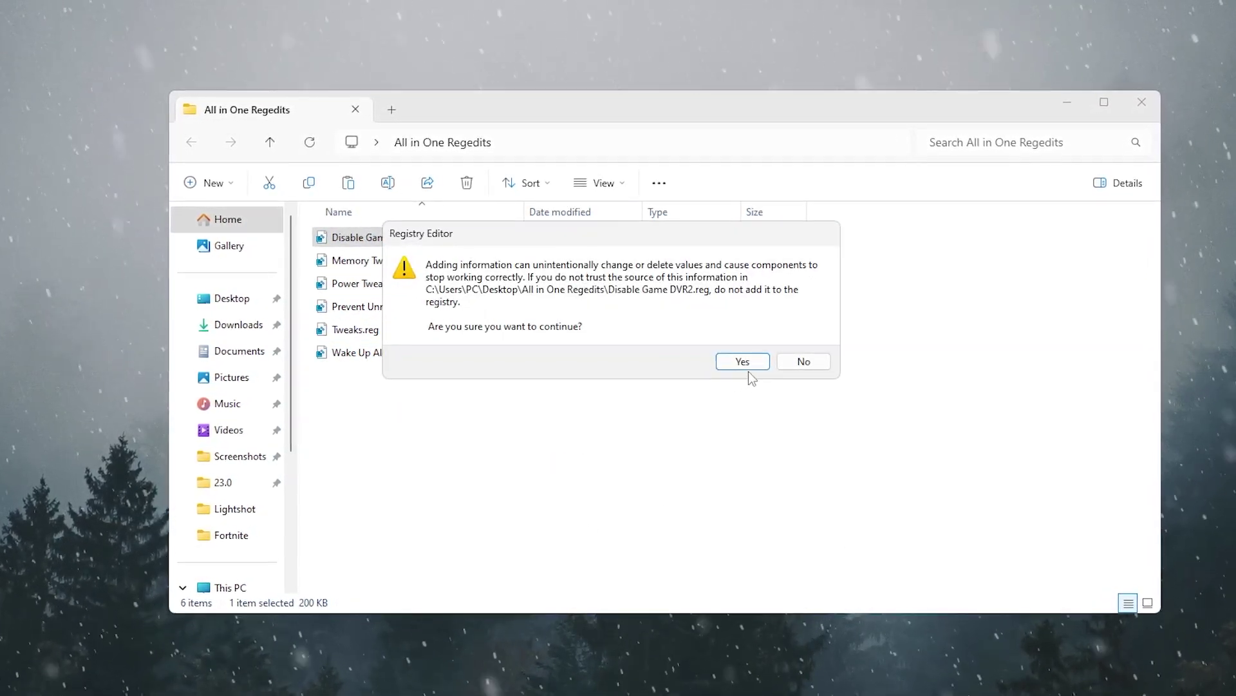
click(744, 361)
click(805, 337)
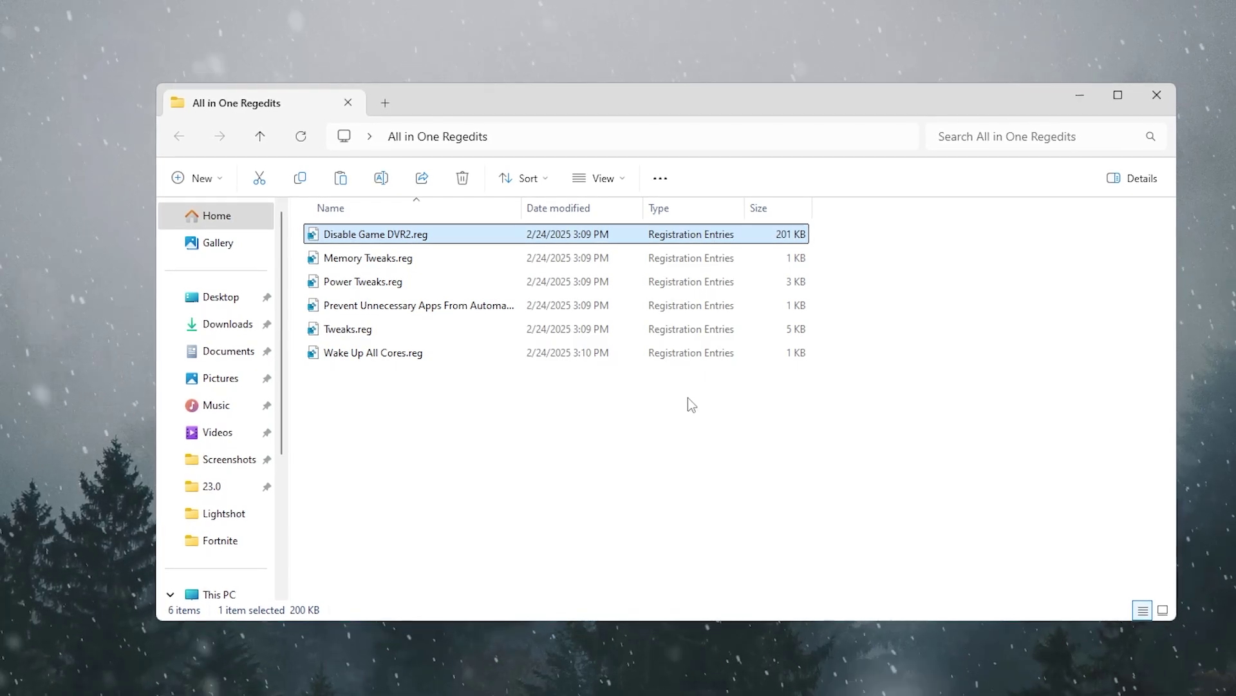
- Inspect the registry entries of Memory Tweaks.reg in Notepad
click(361, 257)
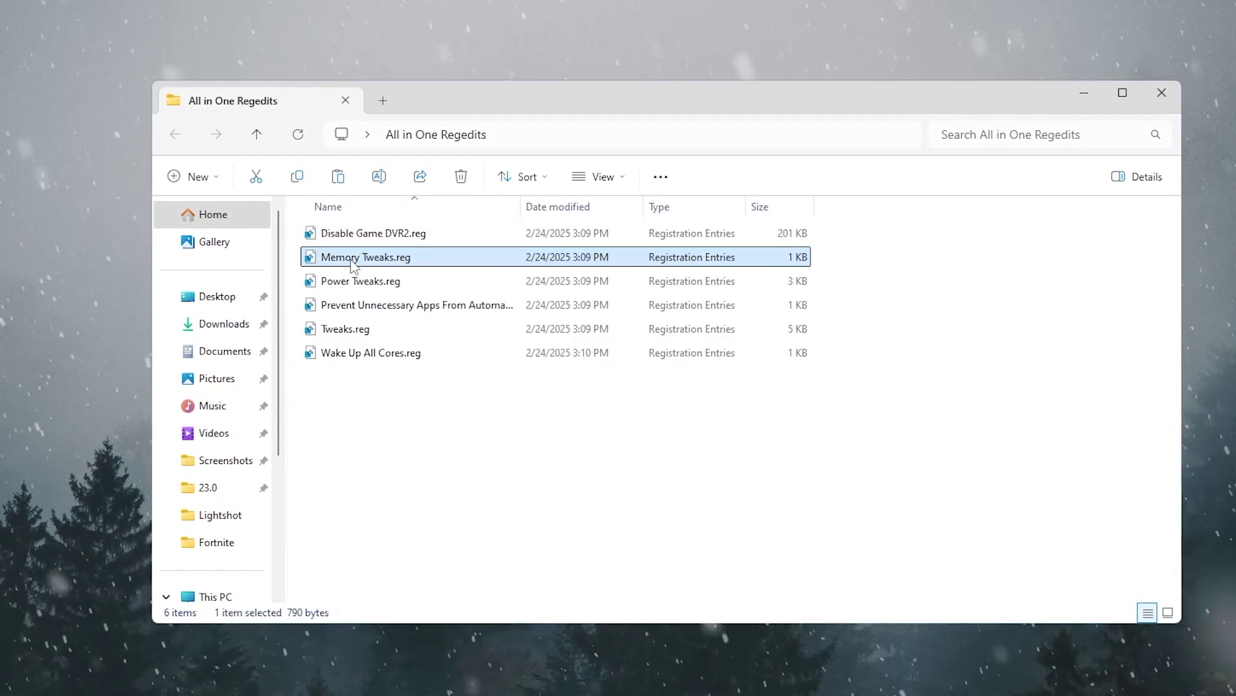
right_click(352, 258)
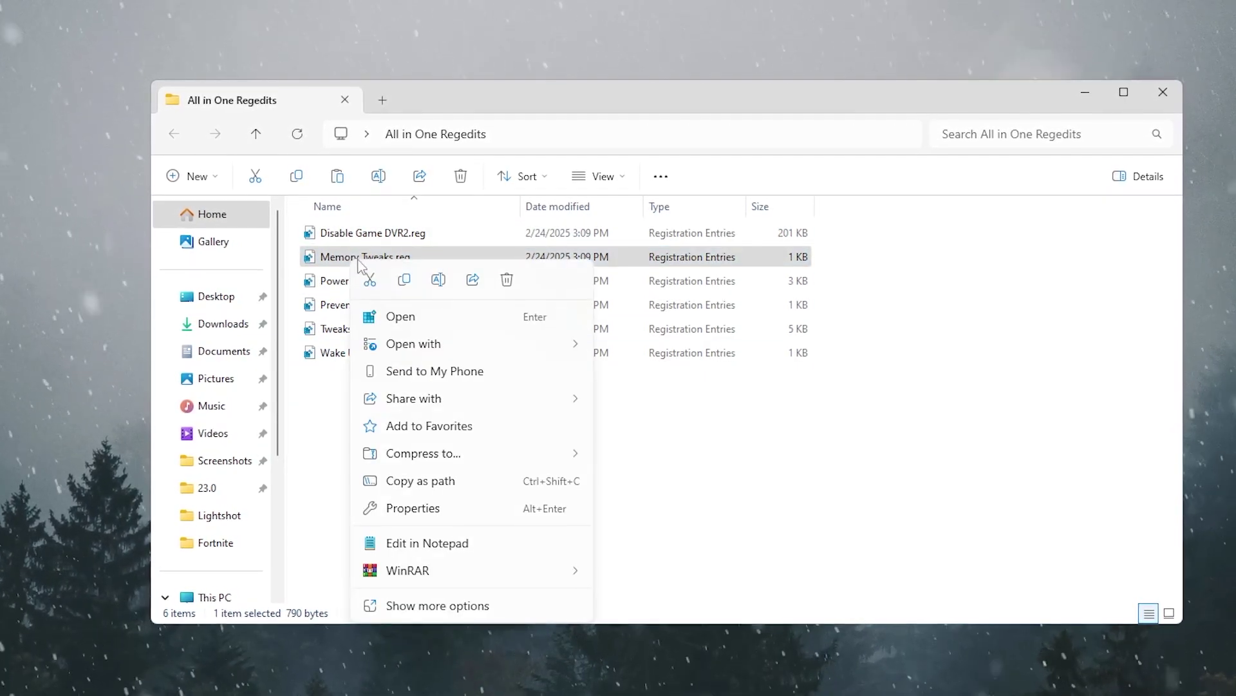
click(412, 606)
click(385, 291)
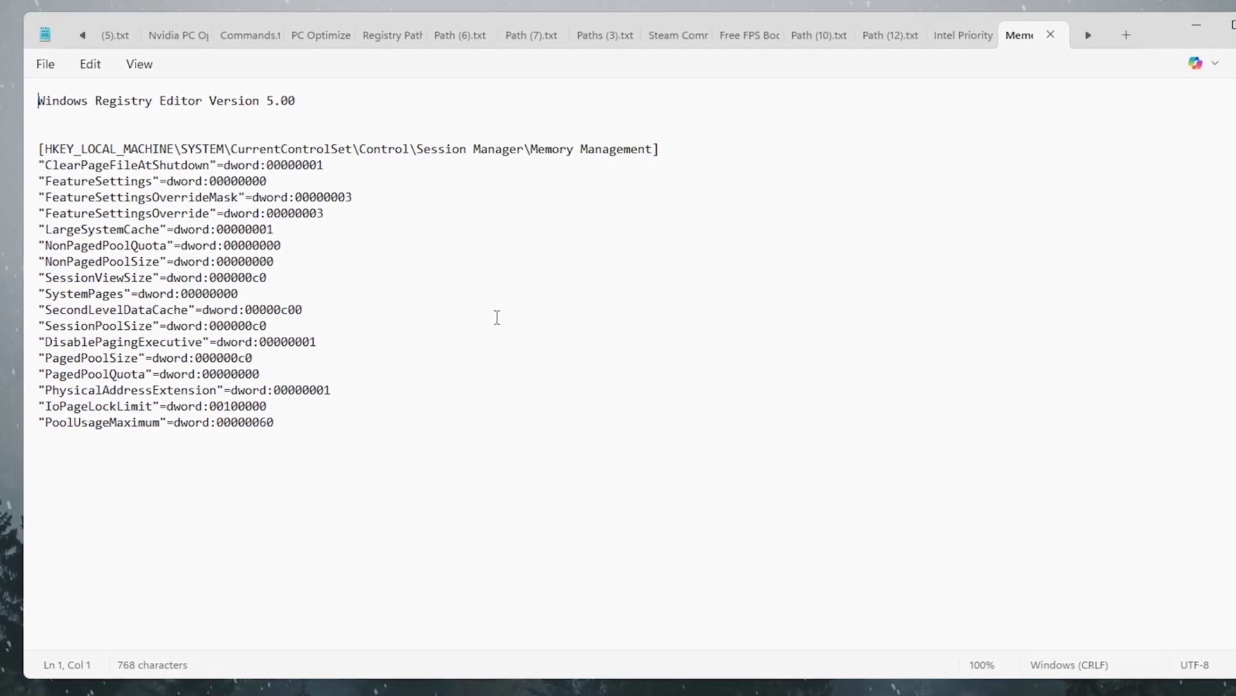
click(1201, 23)
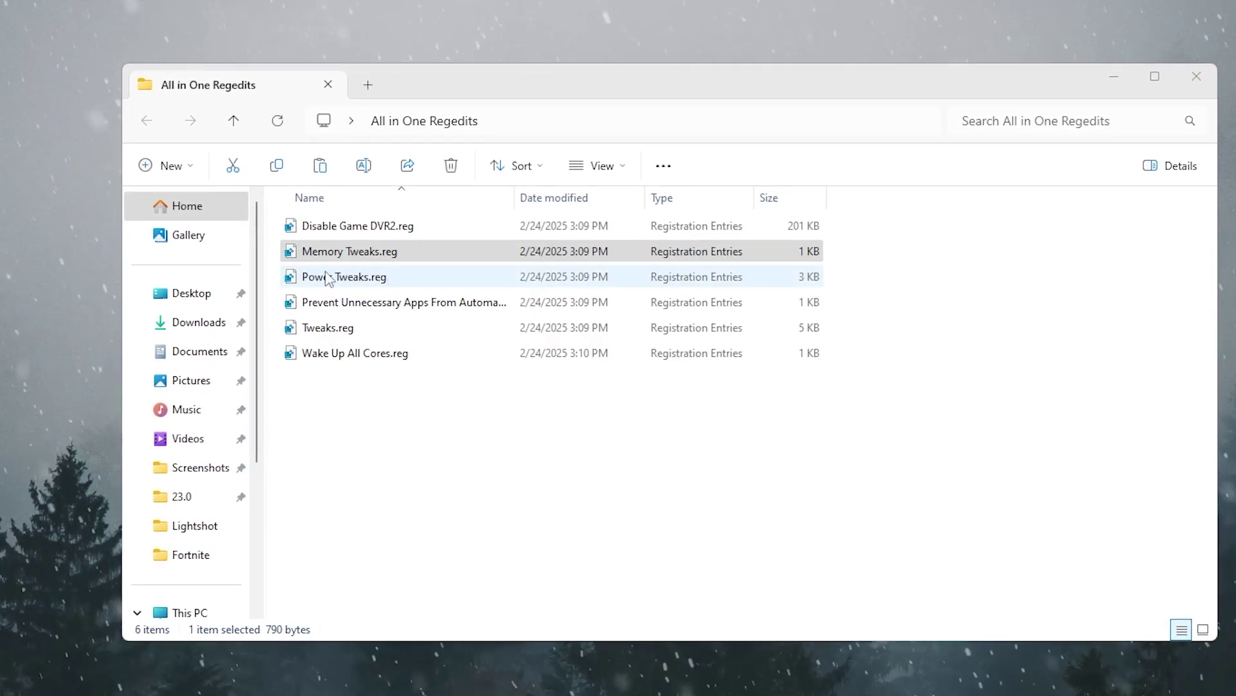
- Merge Memory Tweaks.reg into the Windows registry
double_click(341, 251)
click(582, 547)
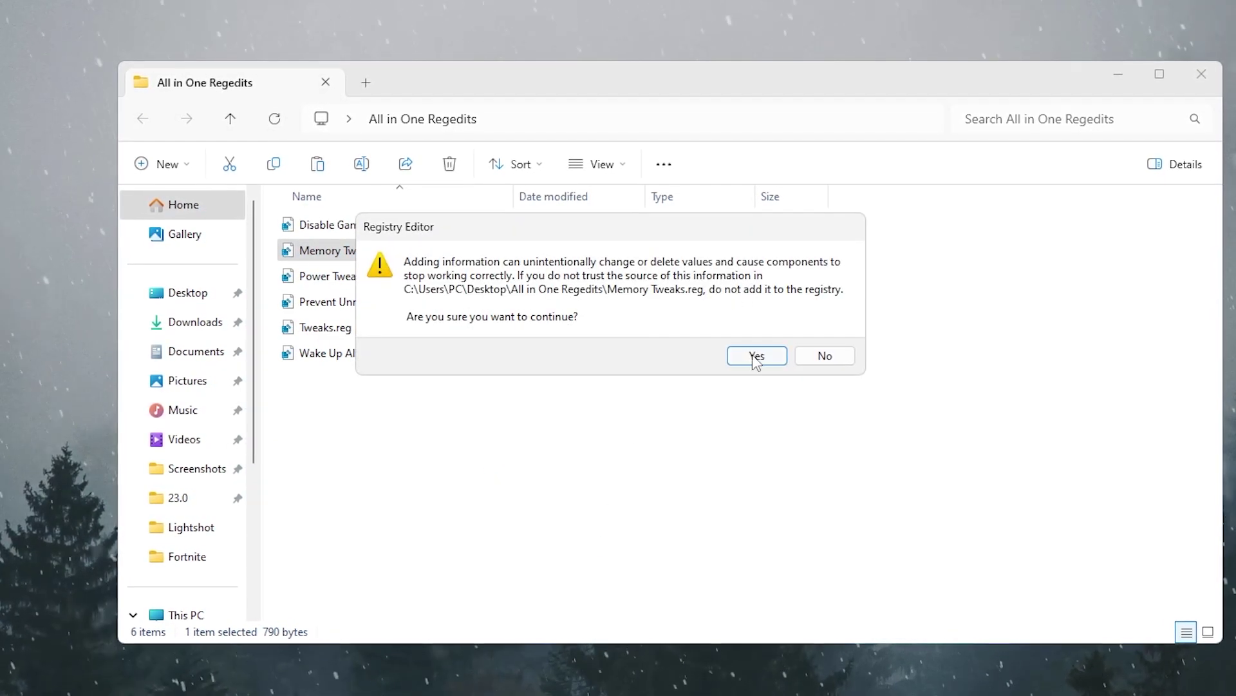
click(751, 355)
click(827, 335)
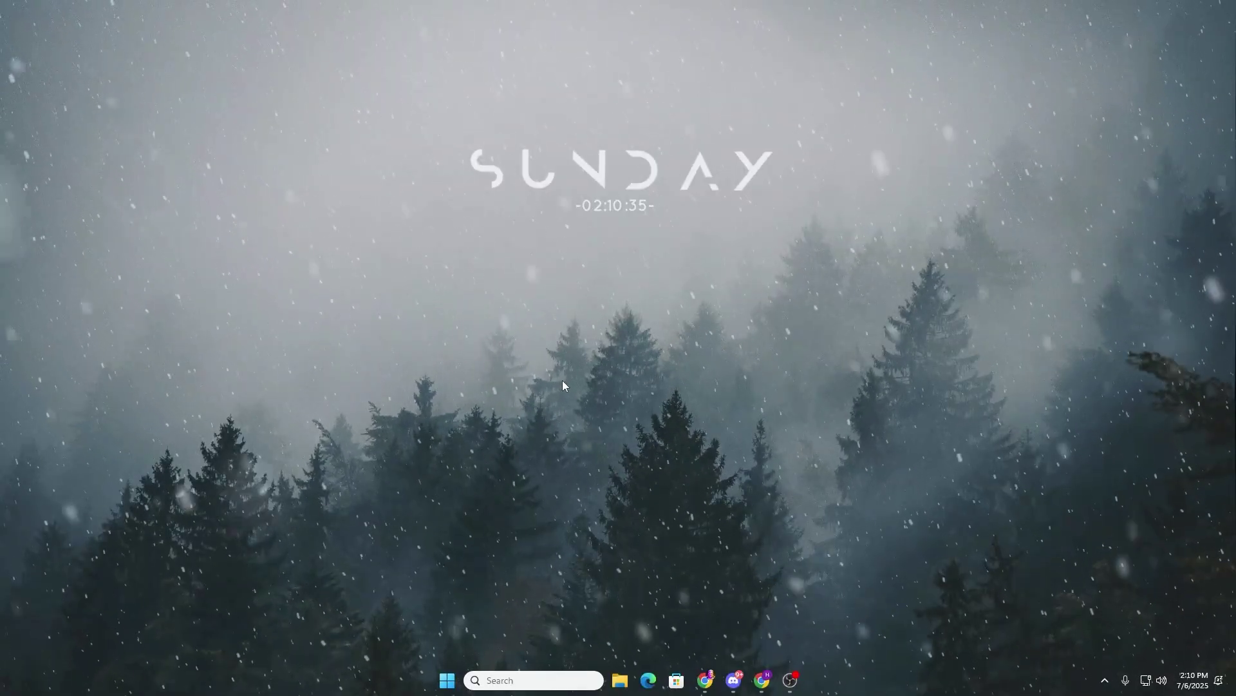
- Run gpedit.msc to open the Local Group Policy Editor
key(super+r)
drag(136, 543, 615, 282)
text(gpe)
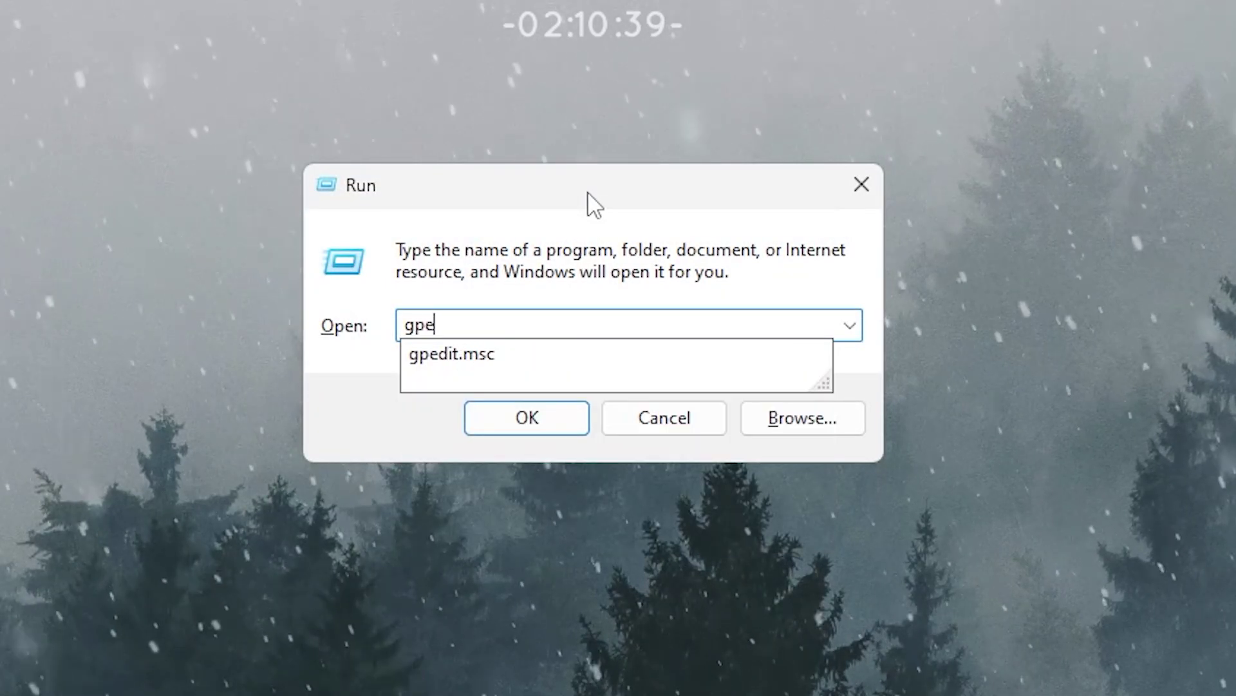
text(d)
key(Down)
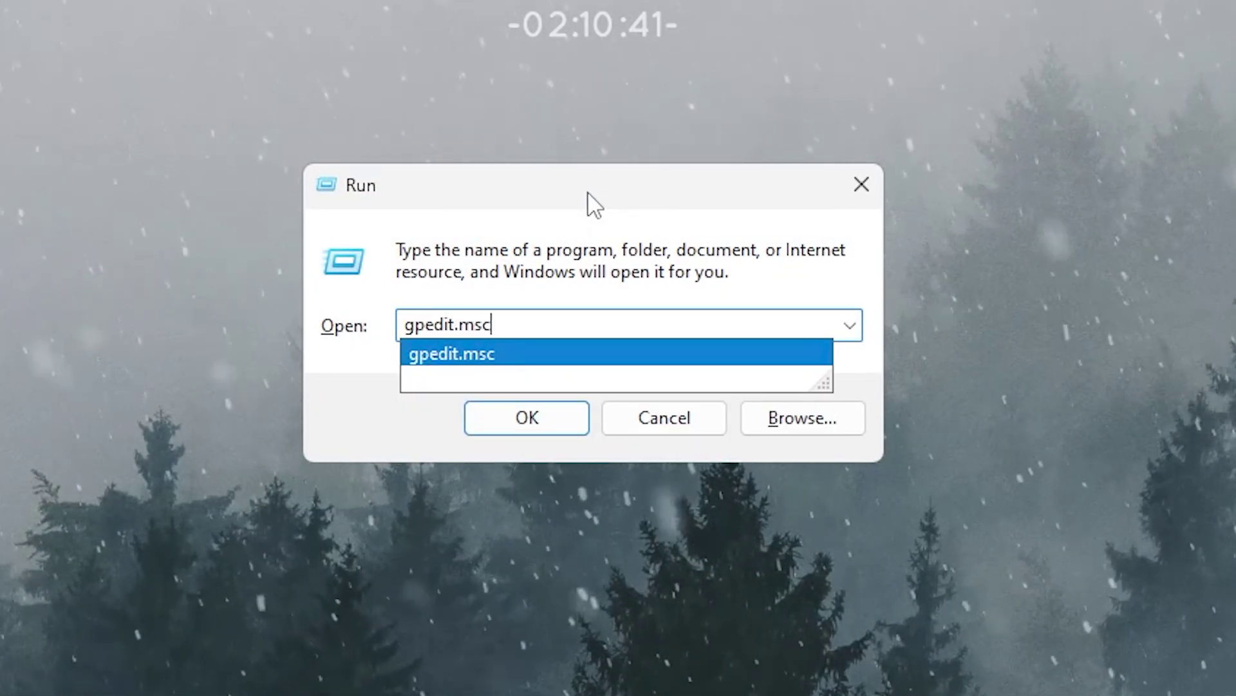
key(Return)
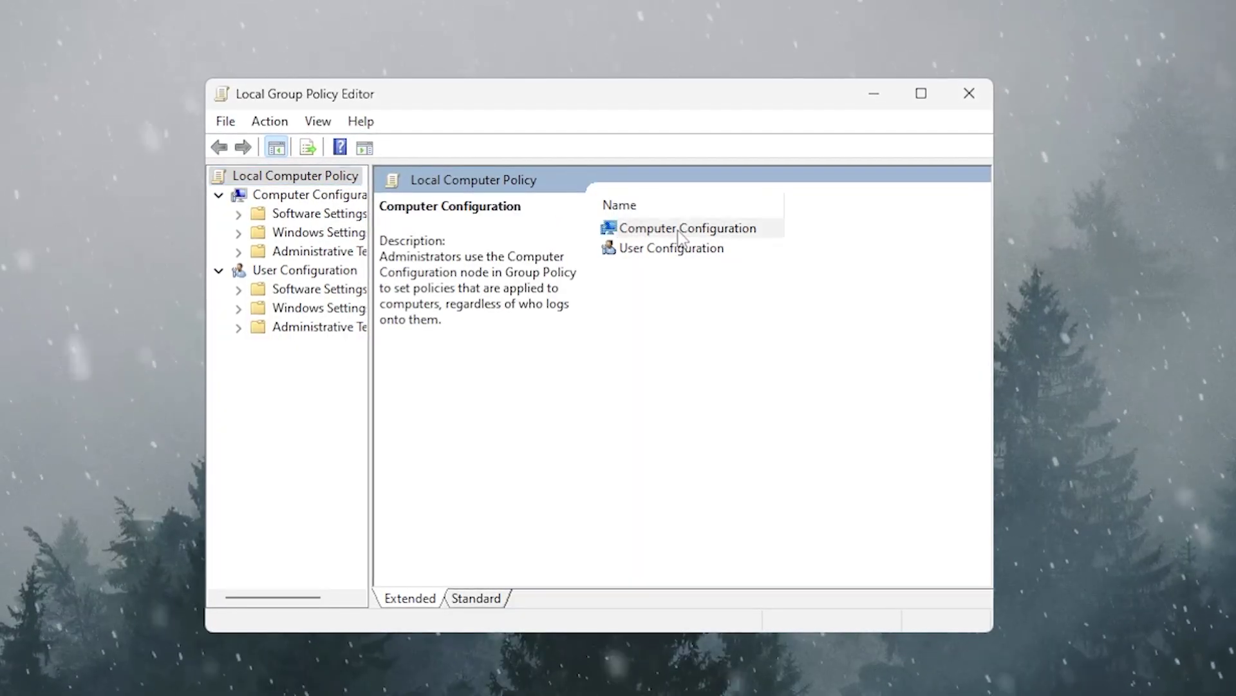
- Open Power Throttling Settings under Computer Configuration, Administrative Templates, System, Power Management
double_click(678, 231)
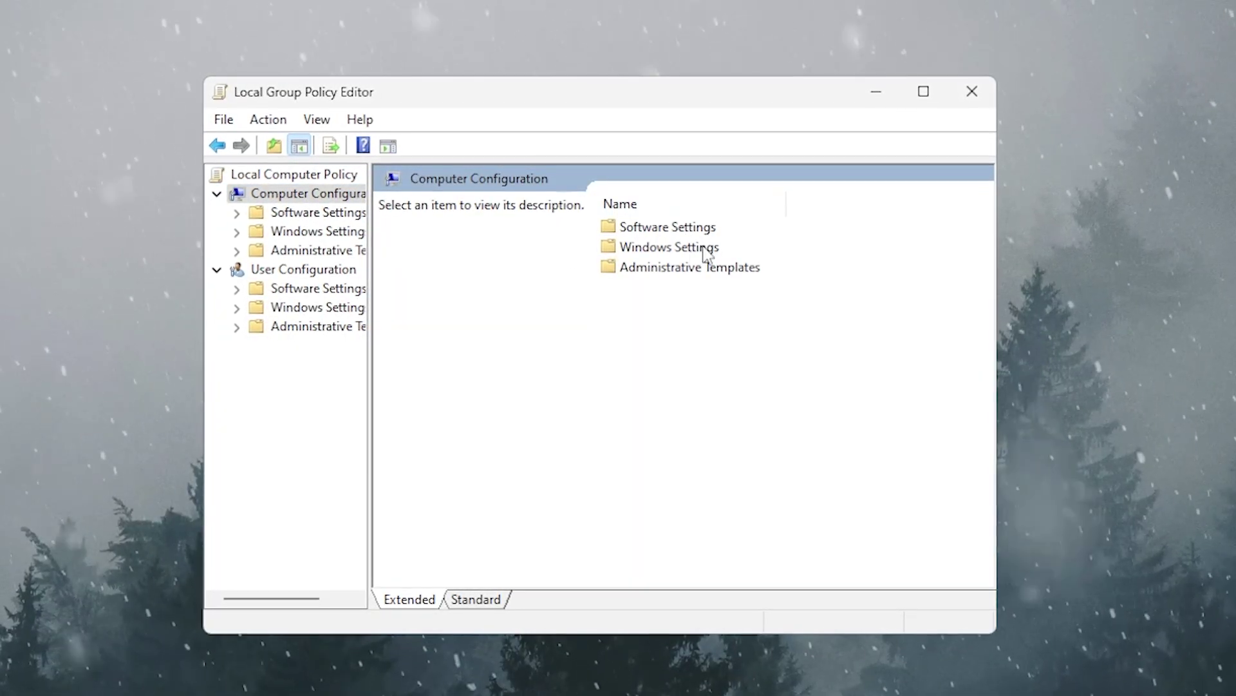
double_click(702, 267)
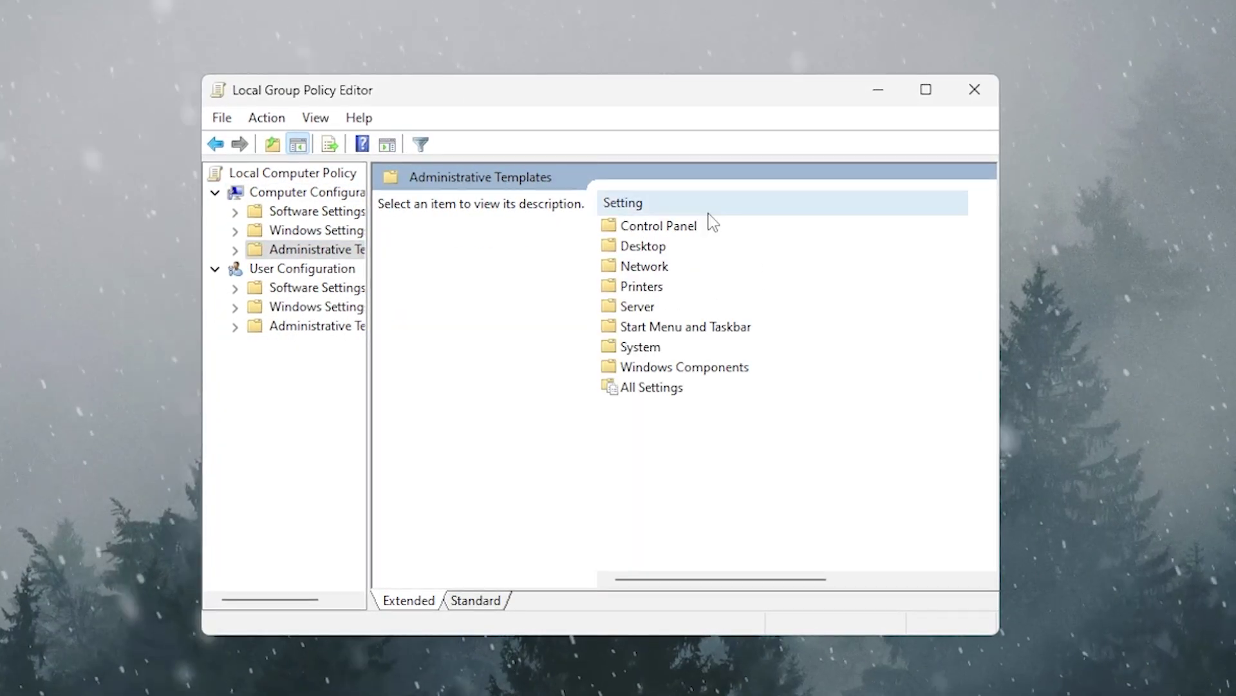
double_click(641, 347)
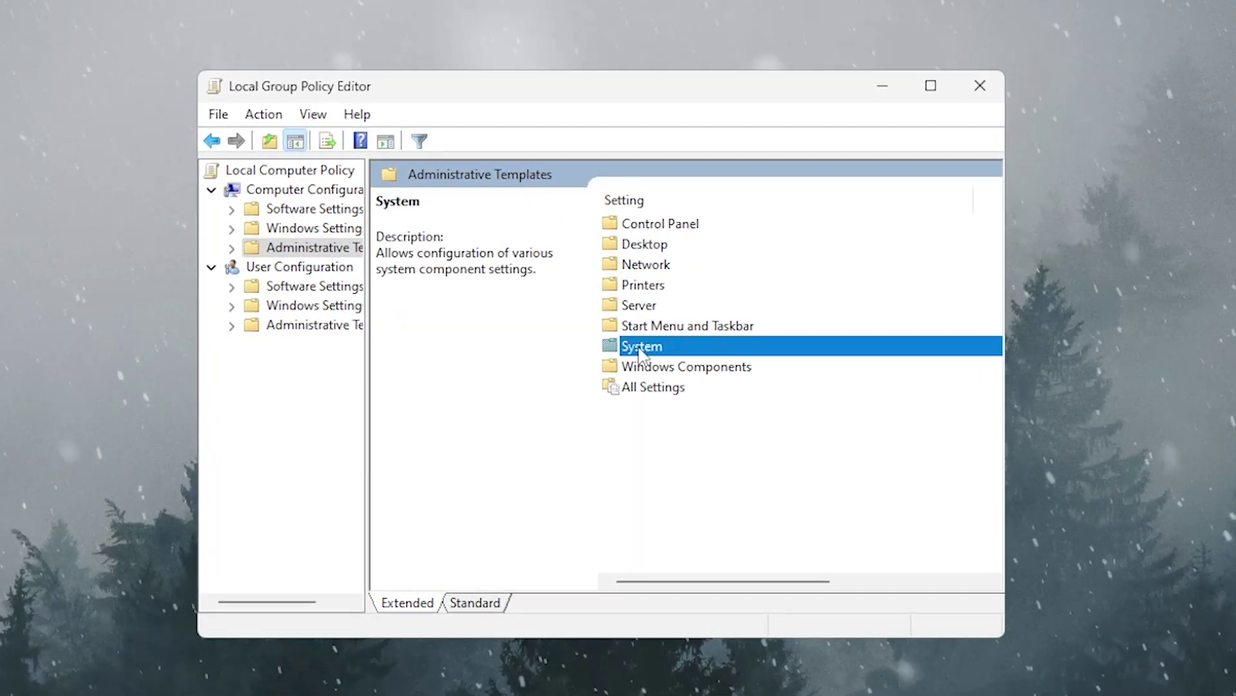
scroll(647, 354, down, 3)
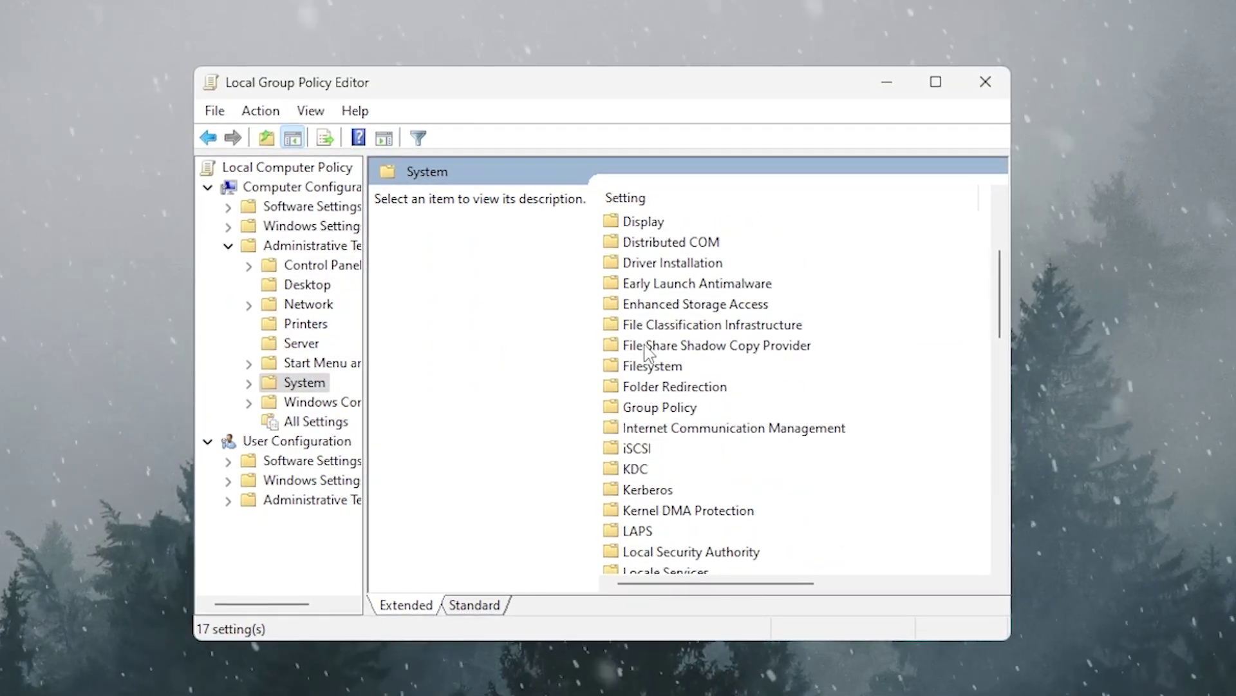
scroll(650, 351, down, 4)
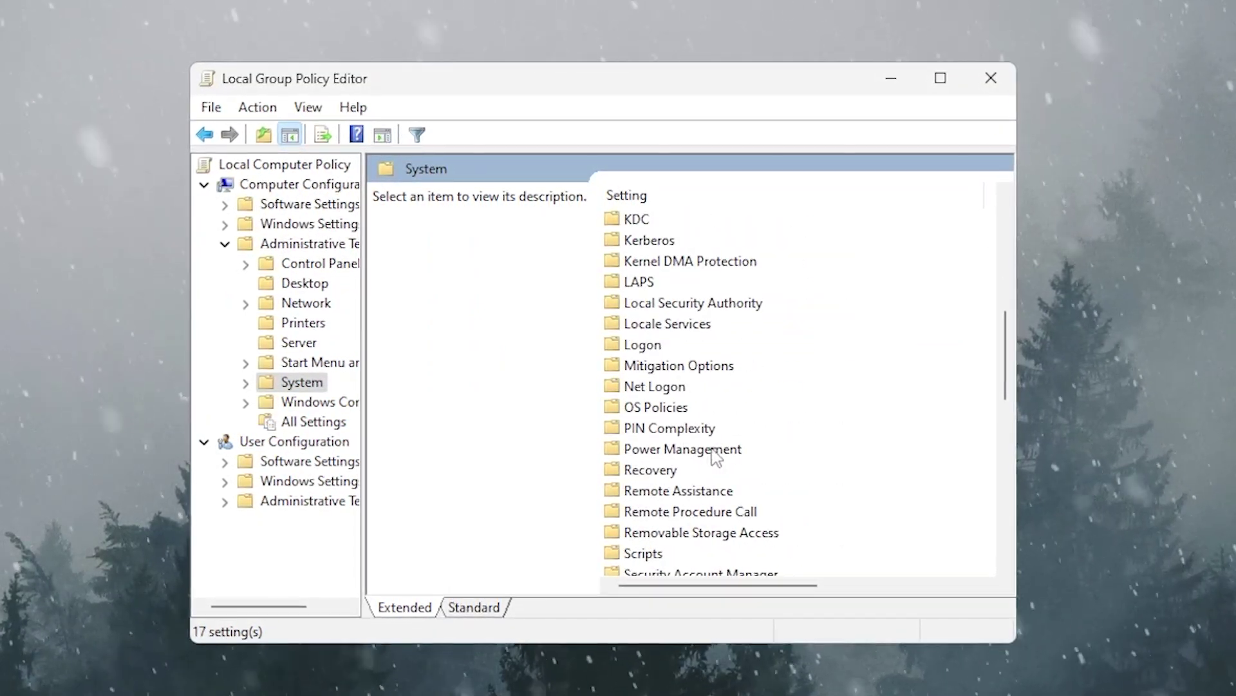
double_click(663, 448)
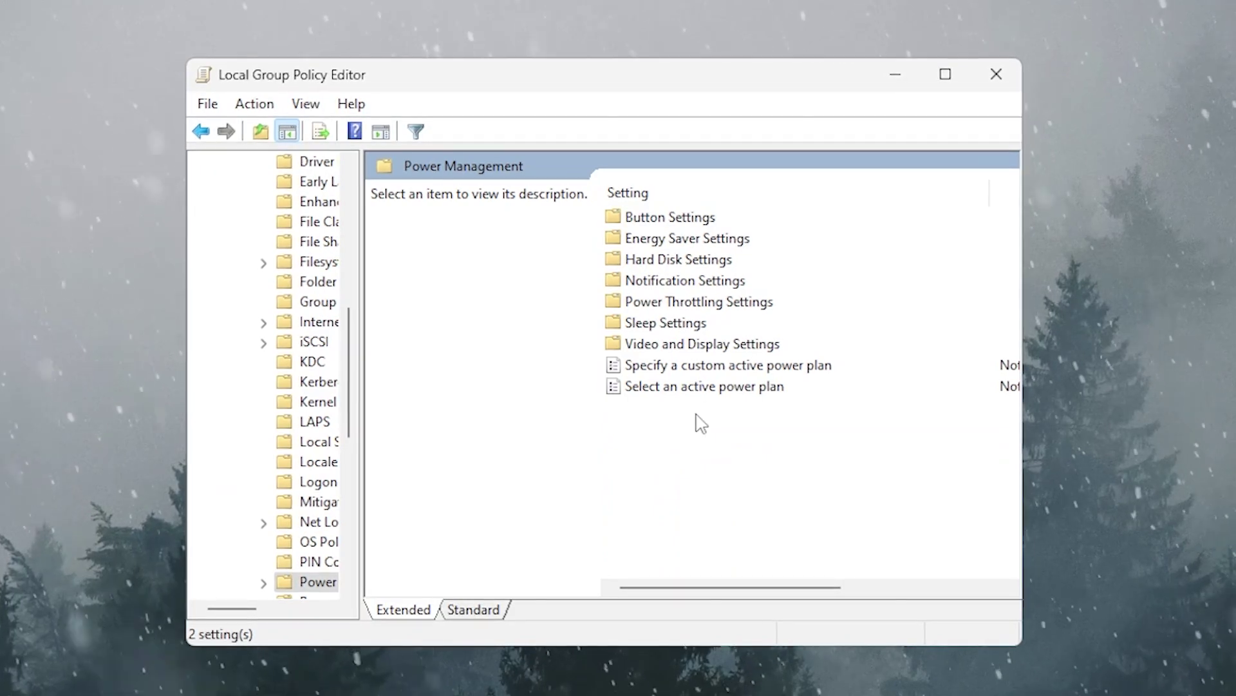
double_click(704, 302)
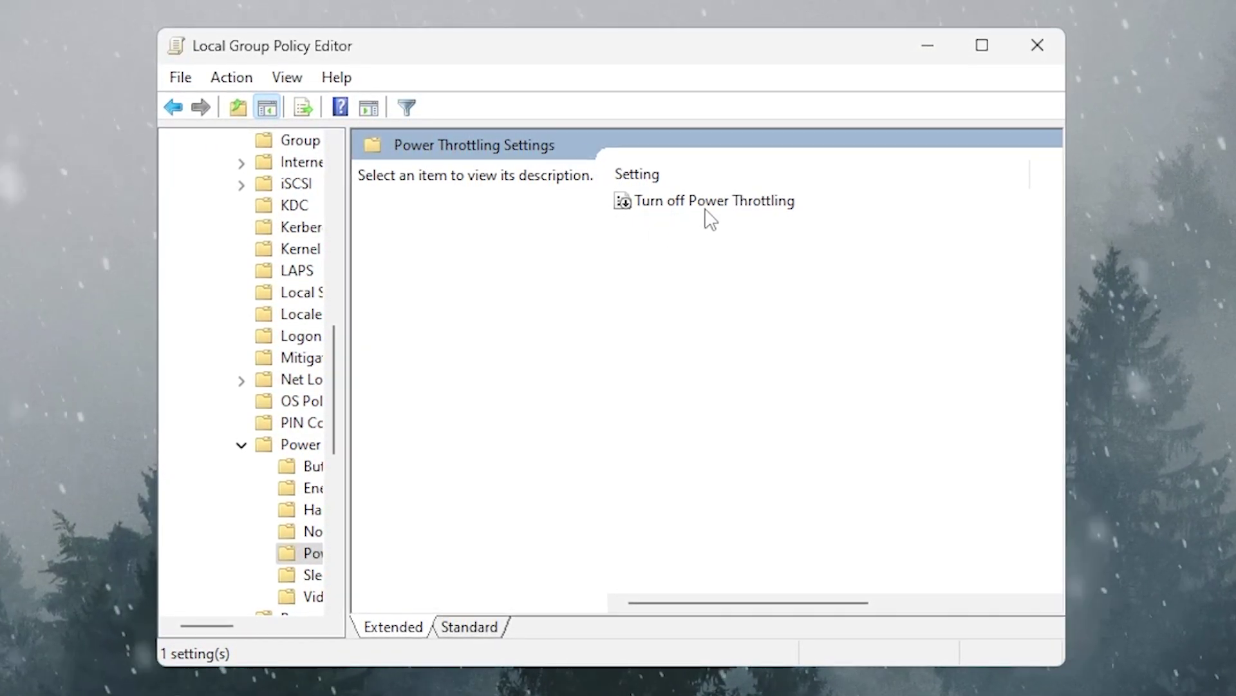
- Set the Turn off Power Throttling policy to Enabled and close the Local Group Policy Editor
click(662, 202)
double_click(662, 202)
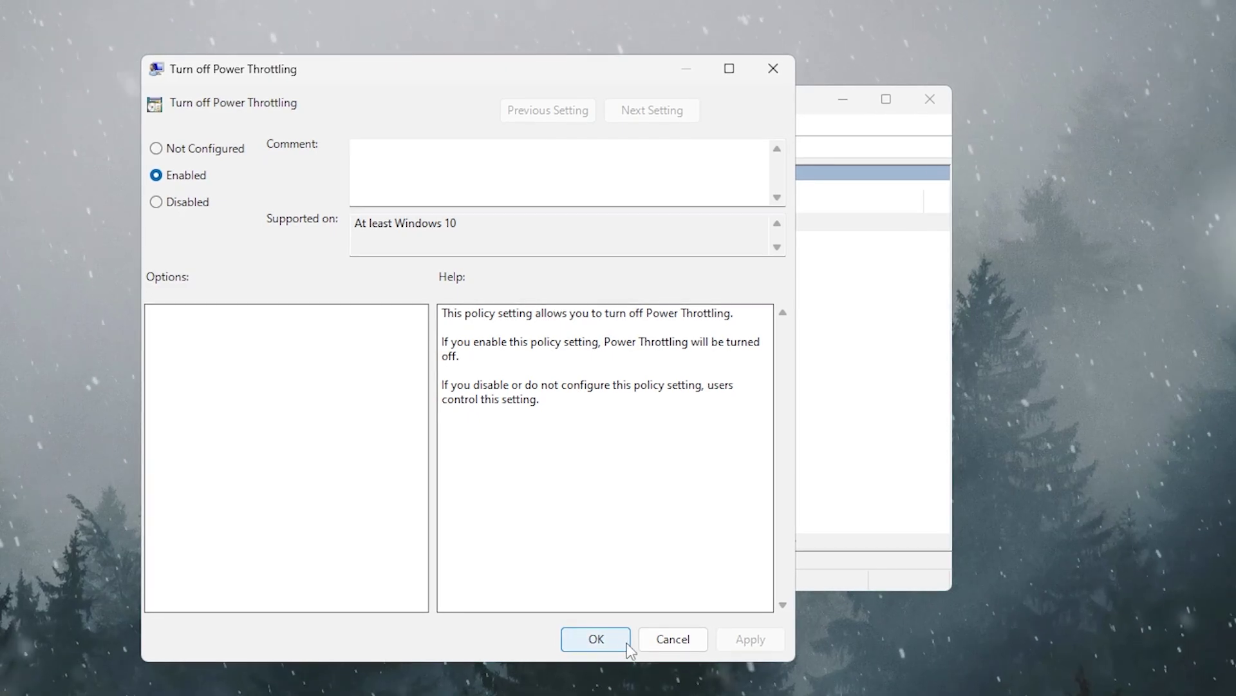
click(605, 635)
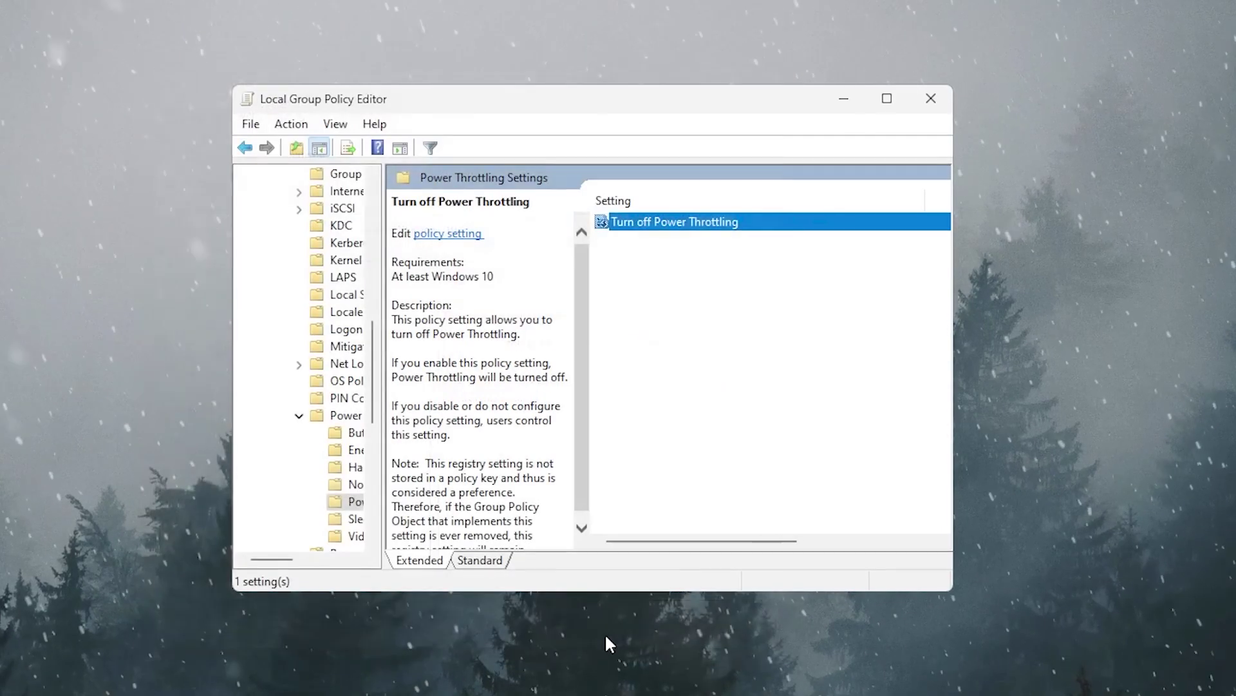
click(935, 97)
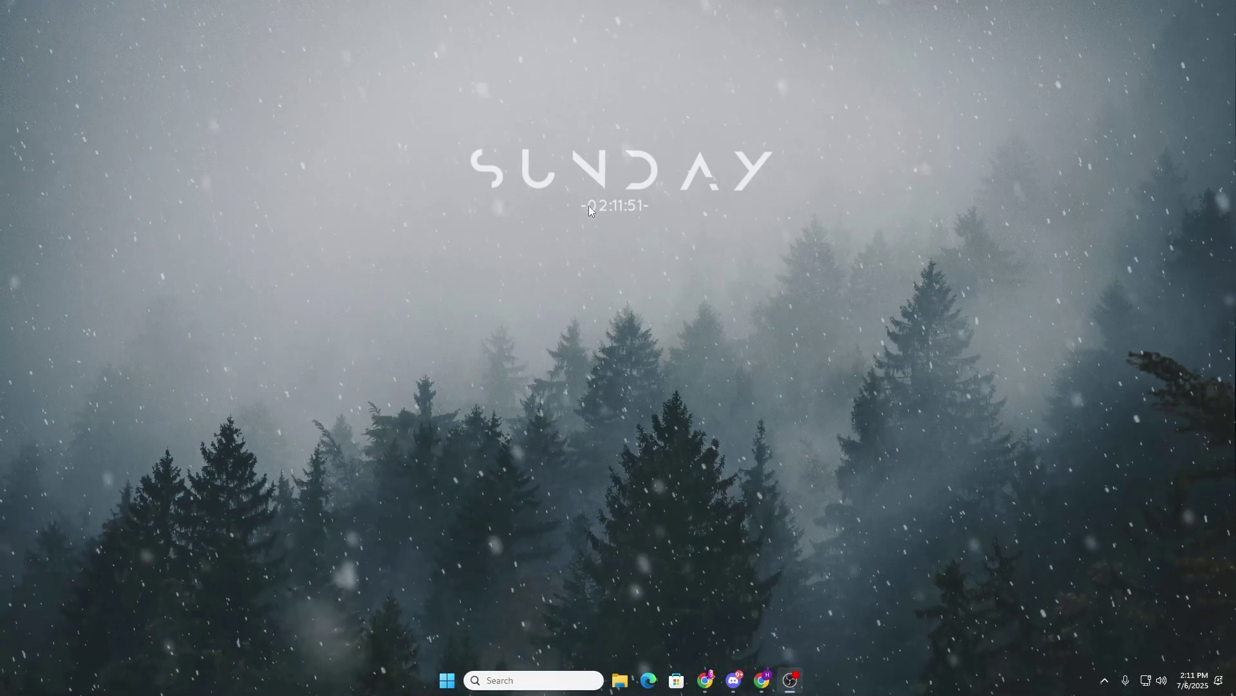
- Open Device Manager, check whether High precision event timer under System devices can be enabled or disabled, and close Device Manager
right_click(446, 681)
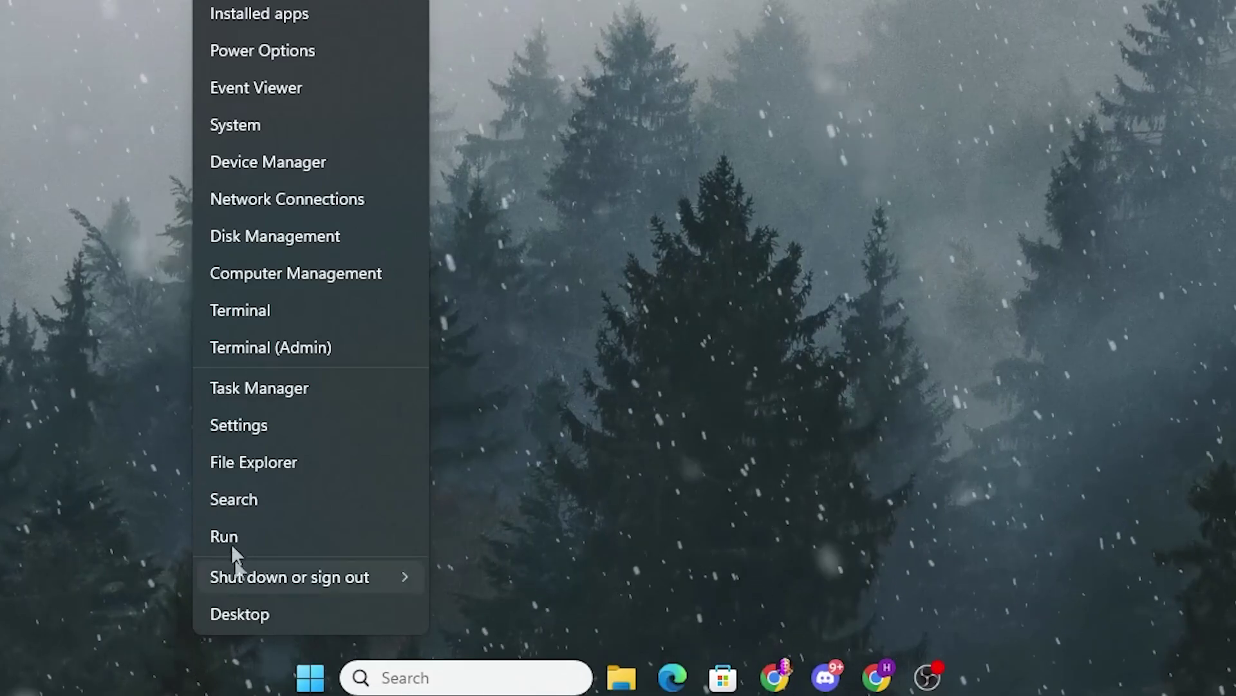
click(295, 162)
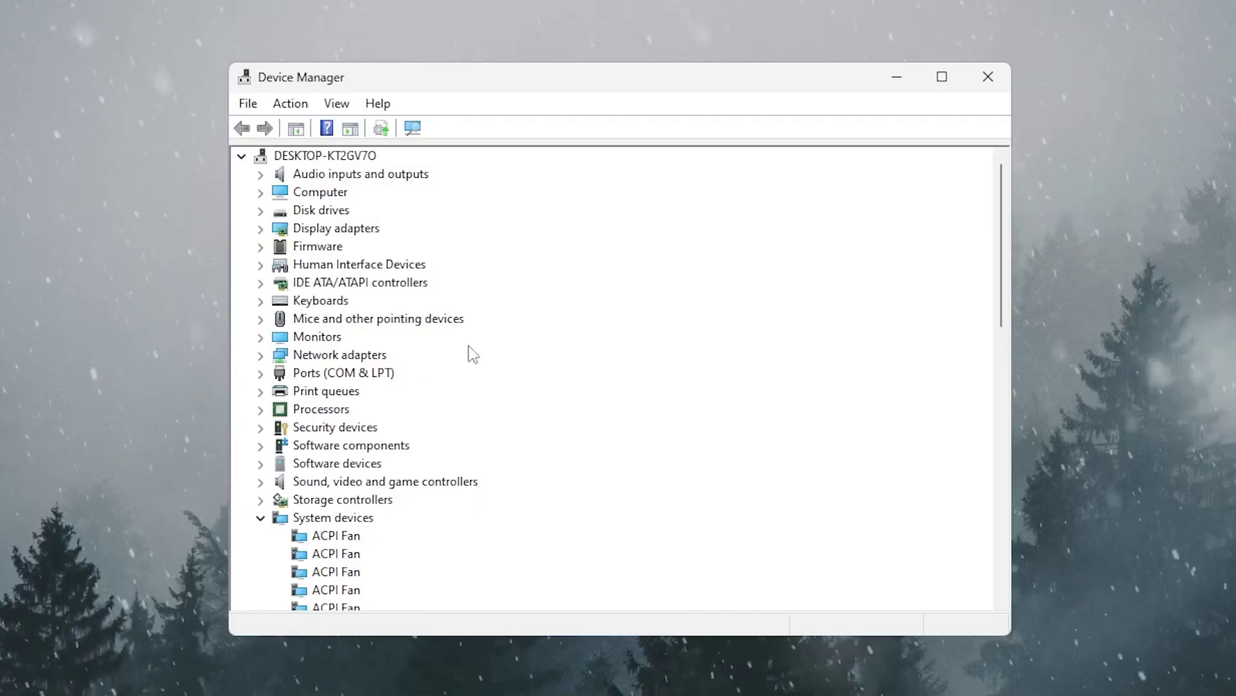
scroll(477, 354, down, 2)
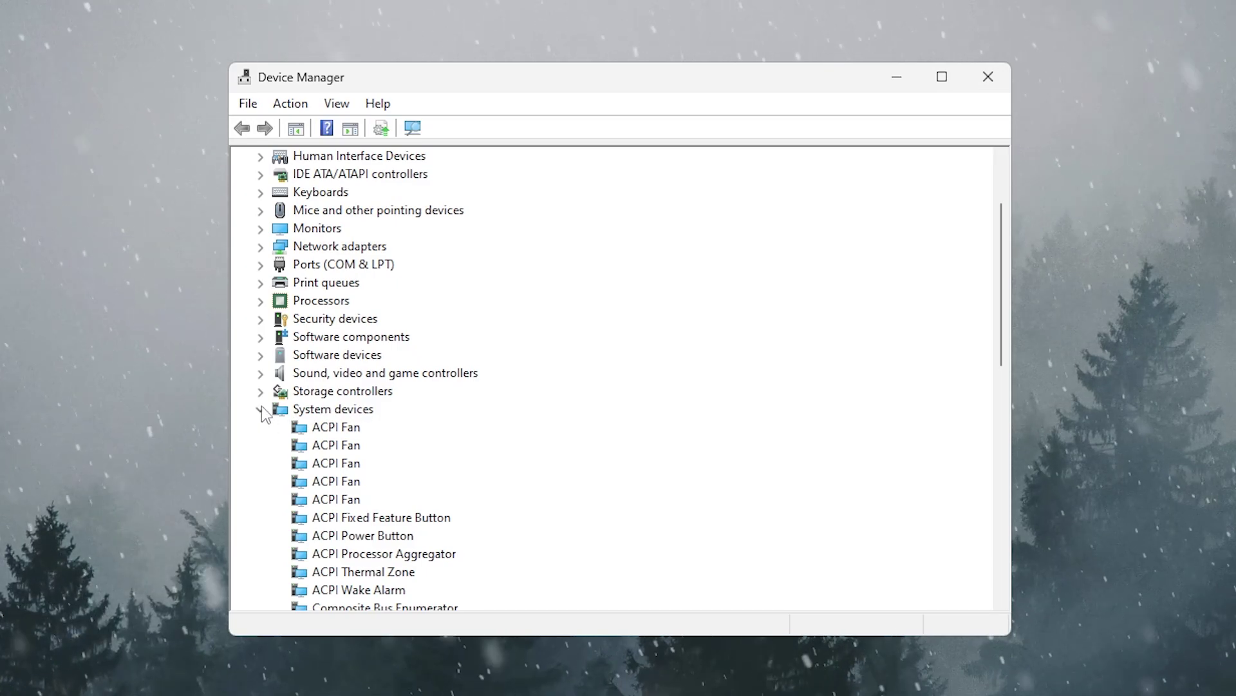
scroll(398, 471, down, 4)
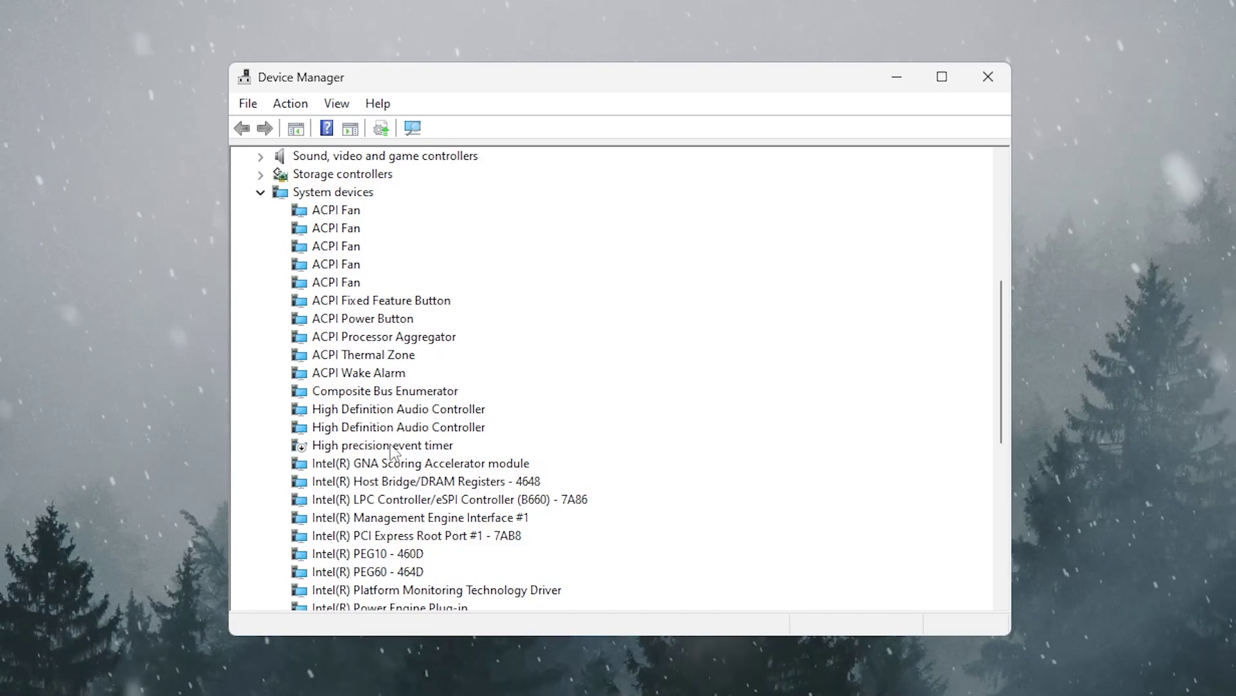
right_click(377, 447)
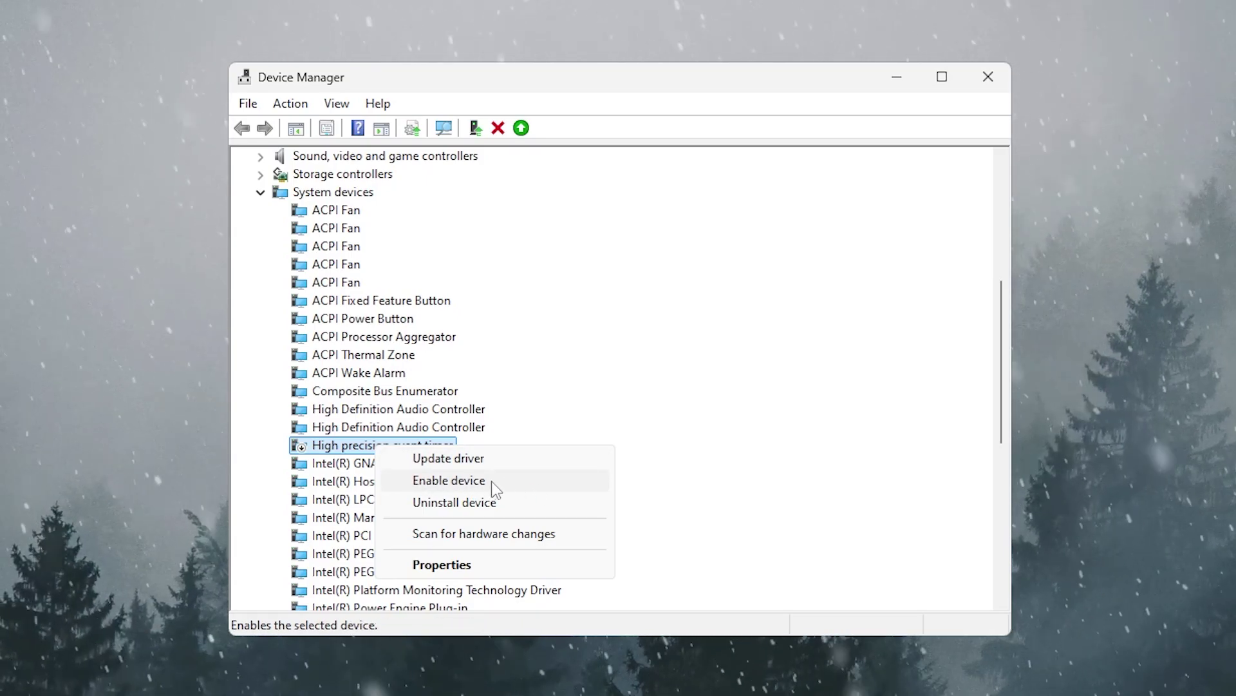
click(984, 82)
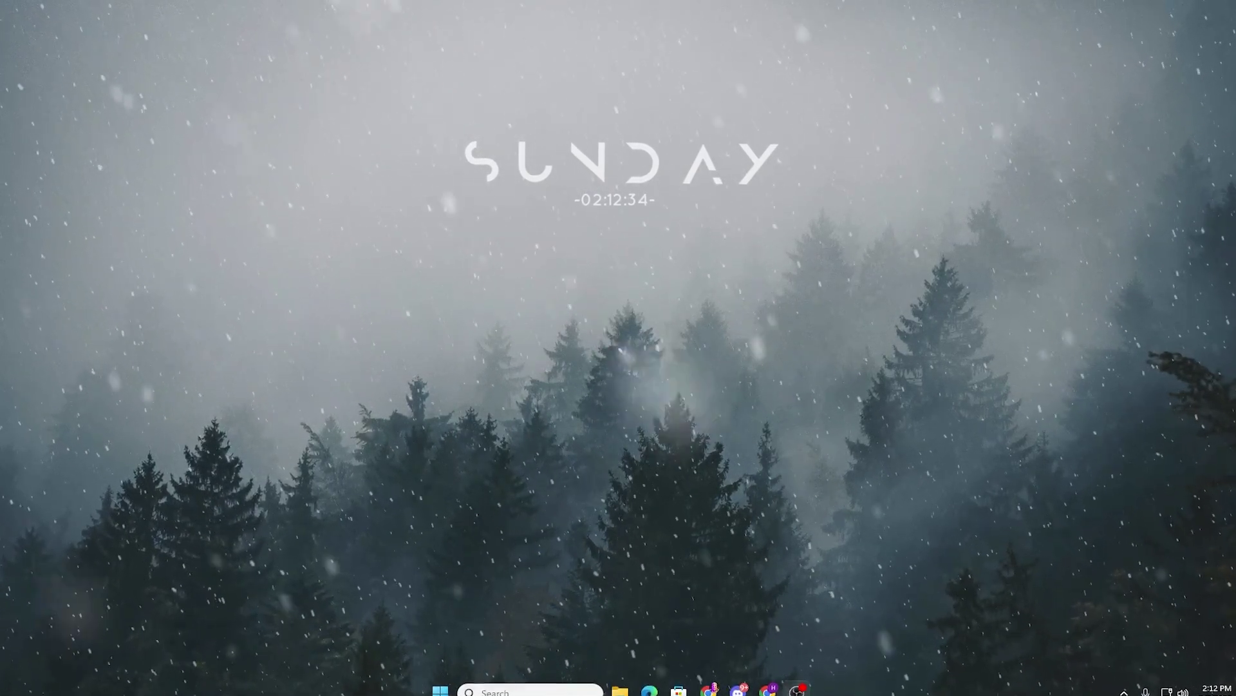
- Open the Windows power plan selection in Power Options and activate the High performance plan
key(super+s)
text(power)
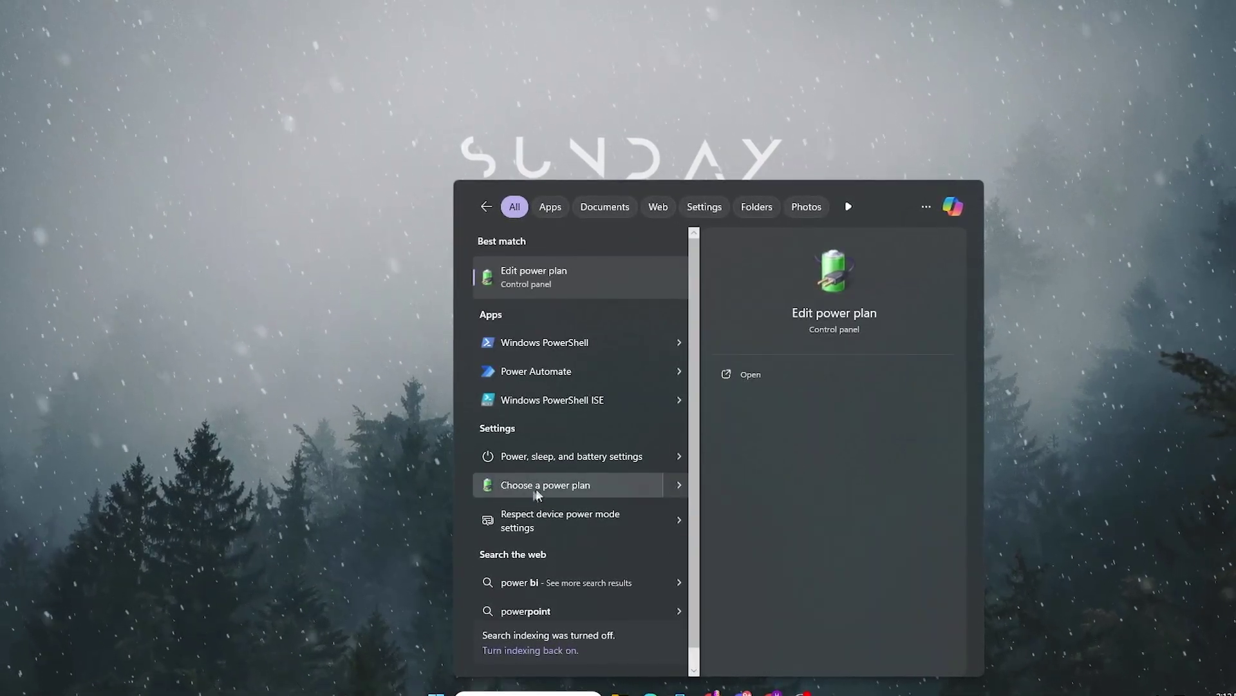
click(561, 483)
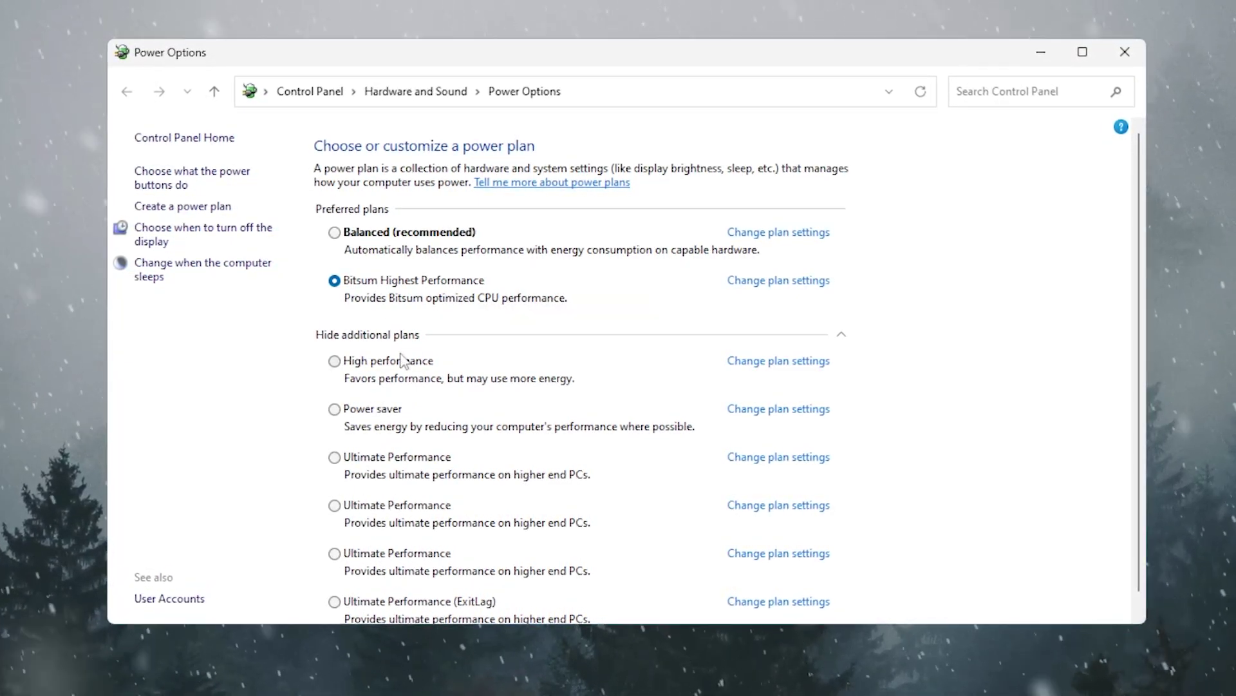
click(364, 360)
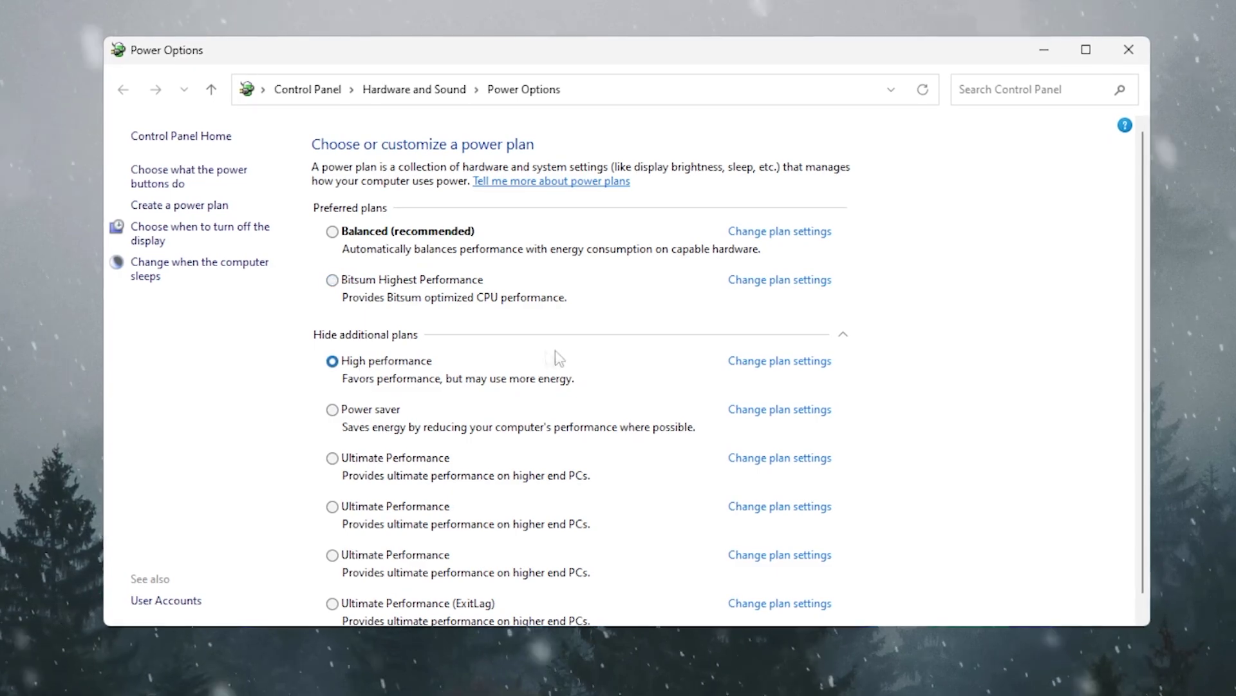
- Check the minimum and maximum processor states under Processor power management in the High performance plan's advanced settings and close the dialog
click(780, 360)
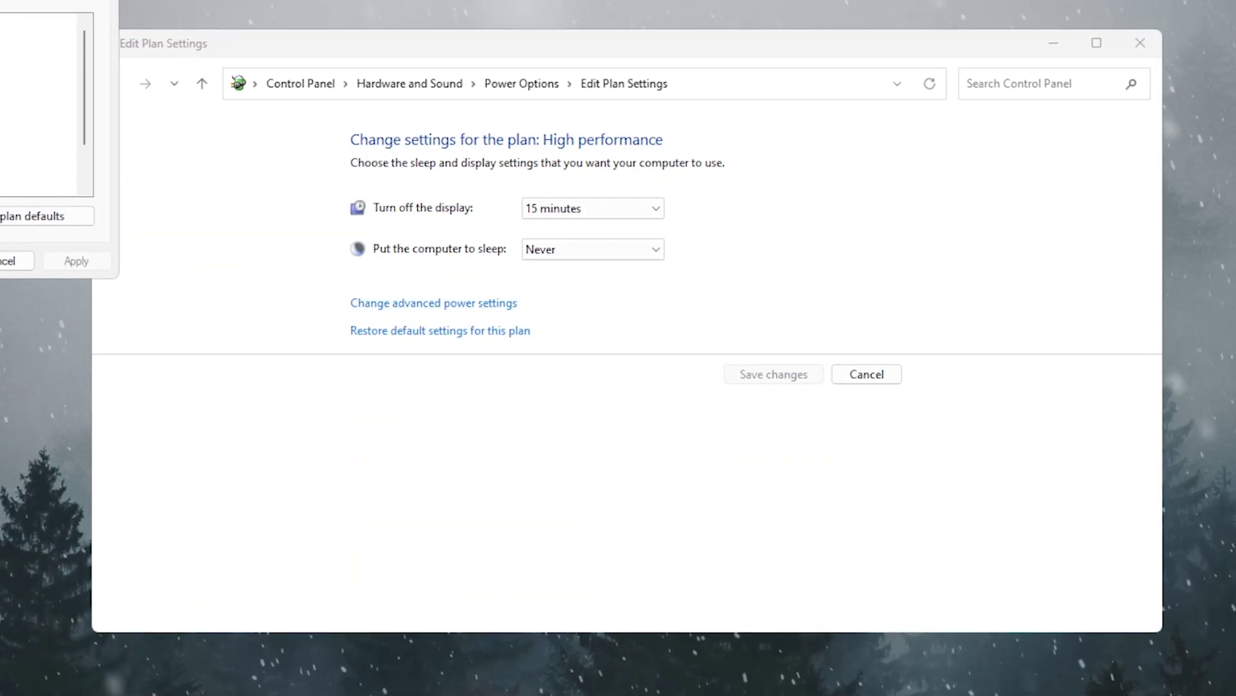
click(433, 302)
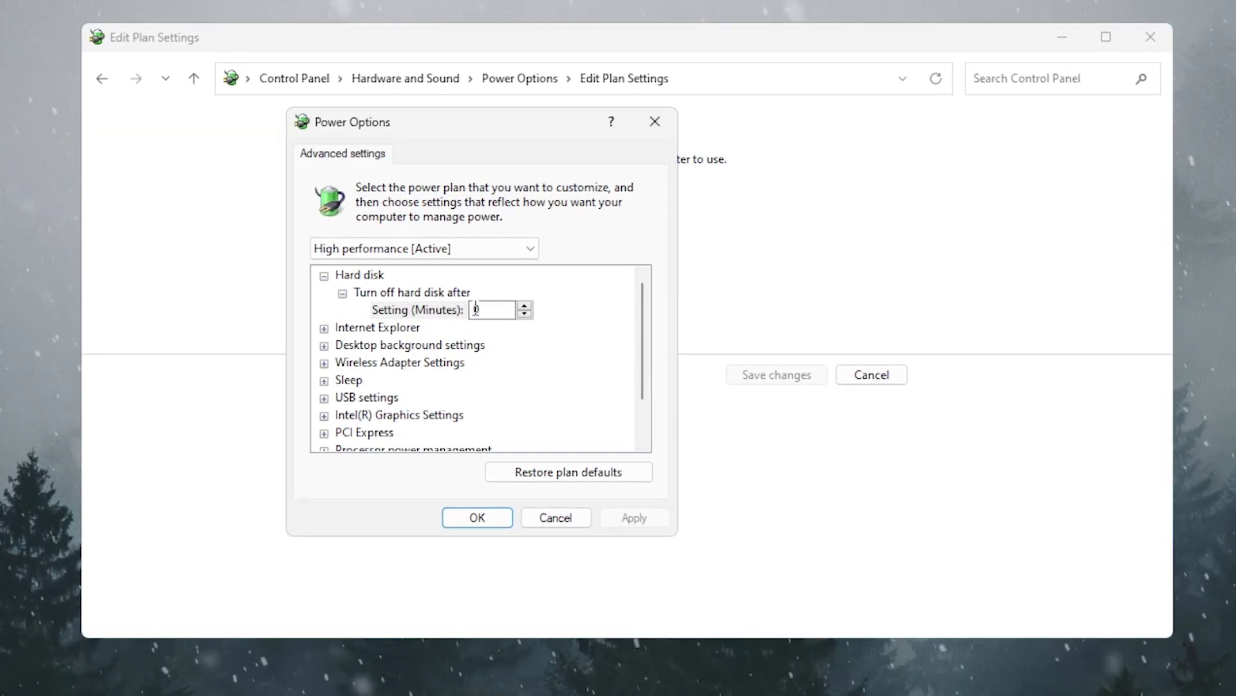
scroll(544, 359, down, 1)
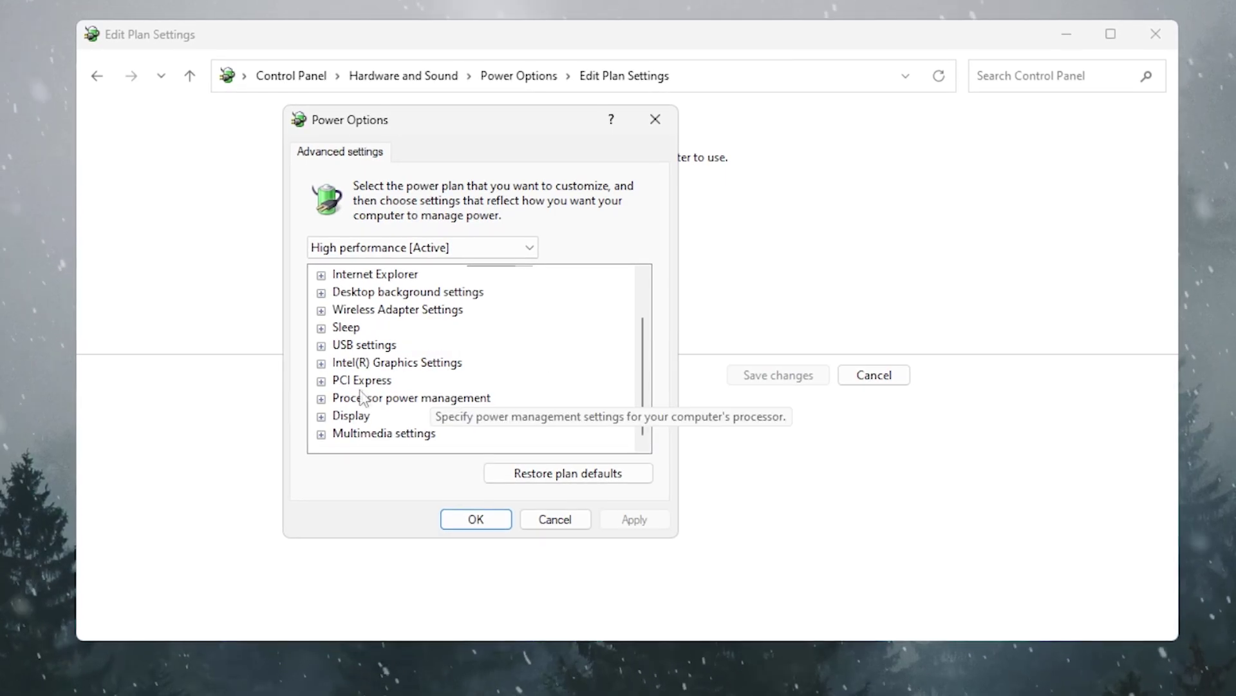
double_click(380, 398)
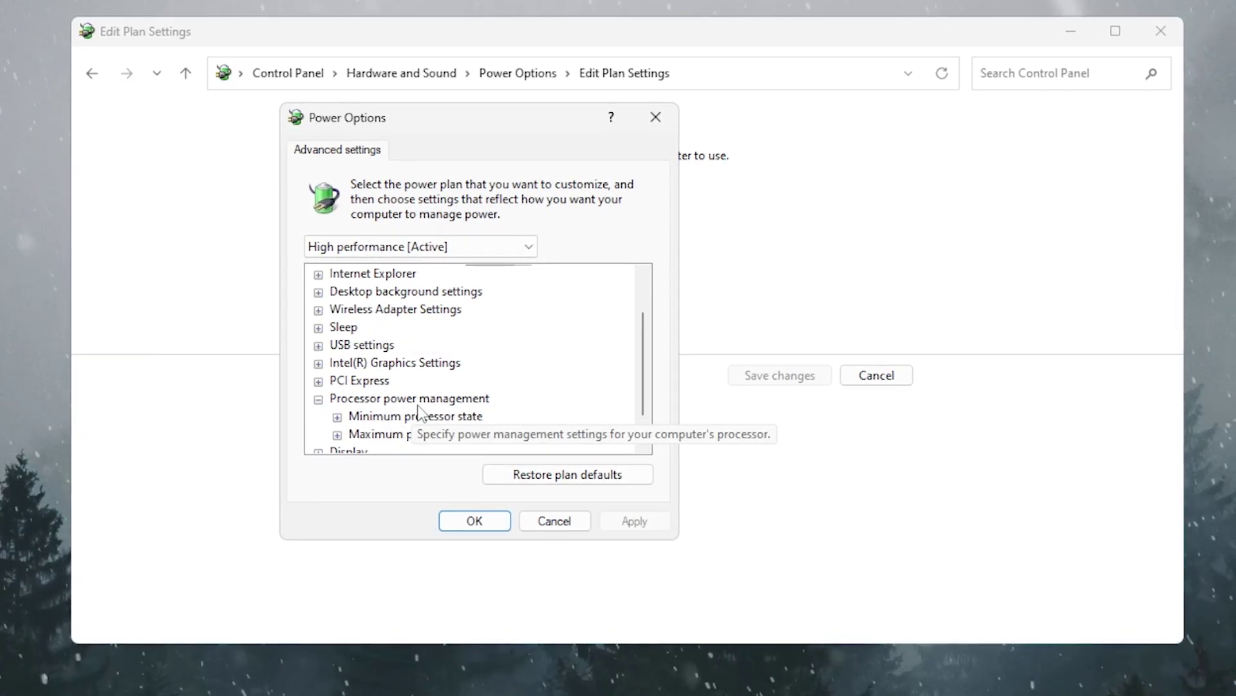
scroll(415, 409, down, 1)
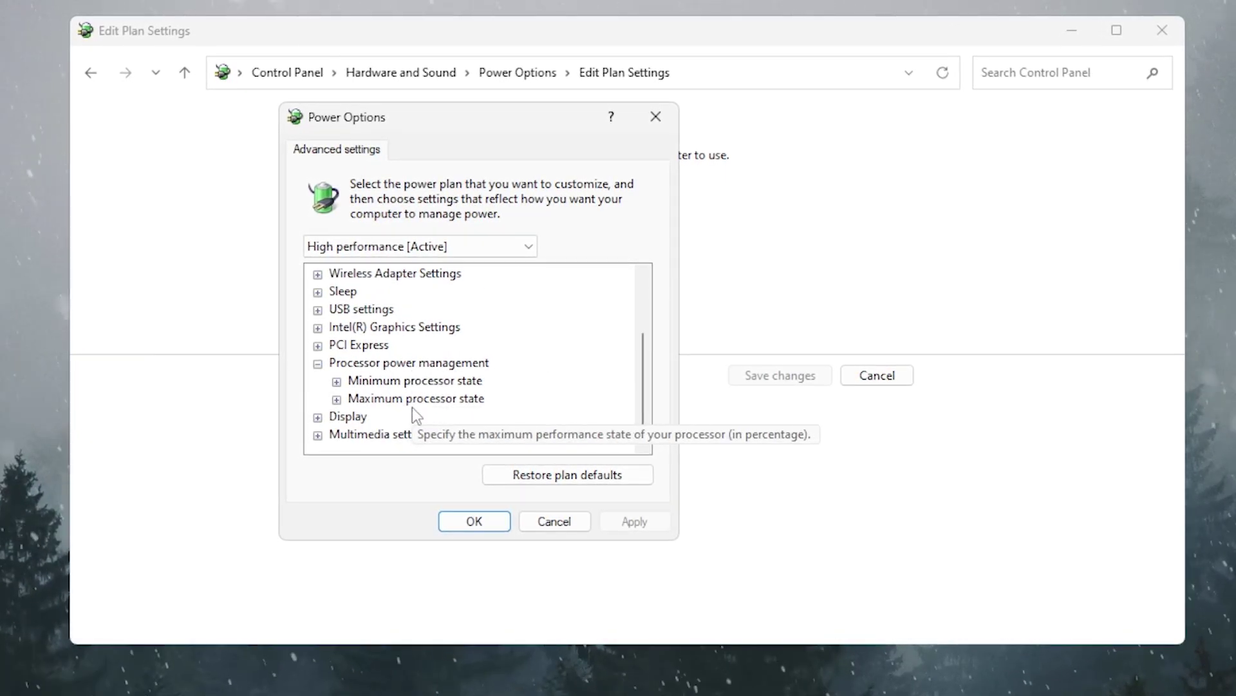
double_click(364, 381)
double_click(361, 418)
scroll(372, 419, down, 1)
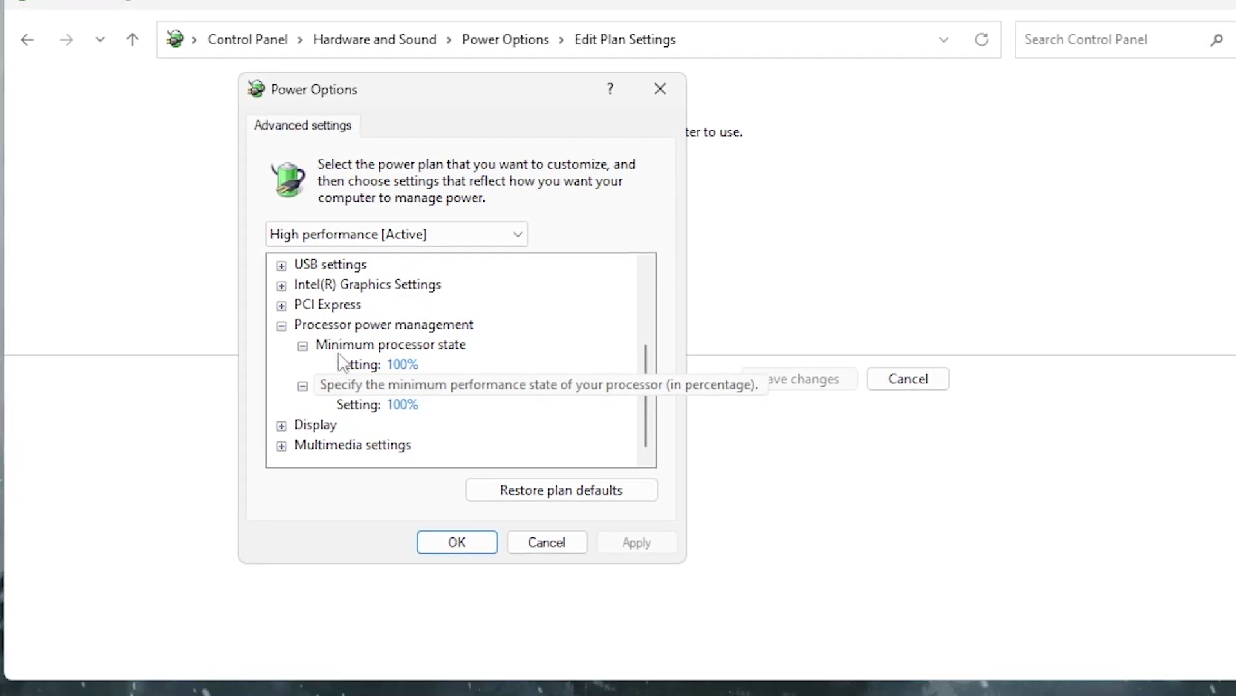
click(454, 544)
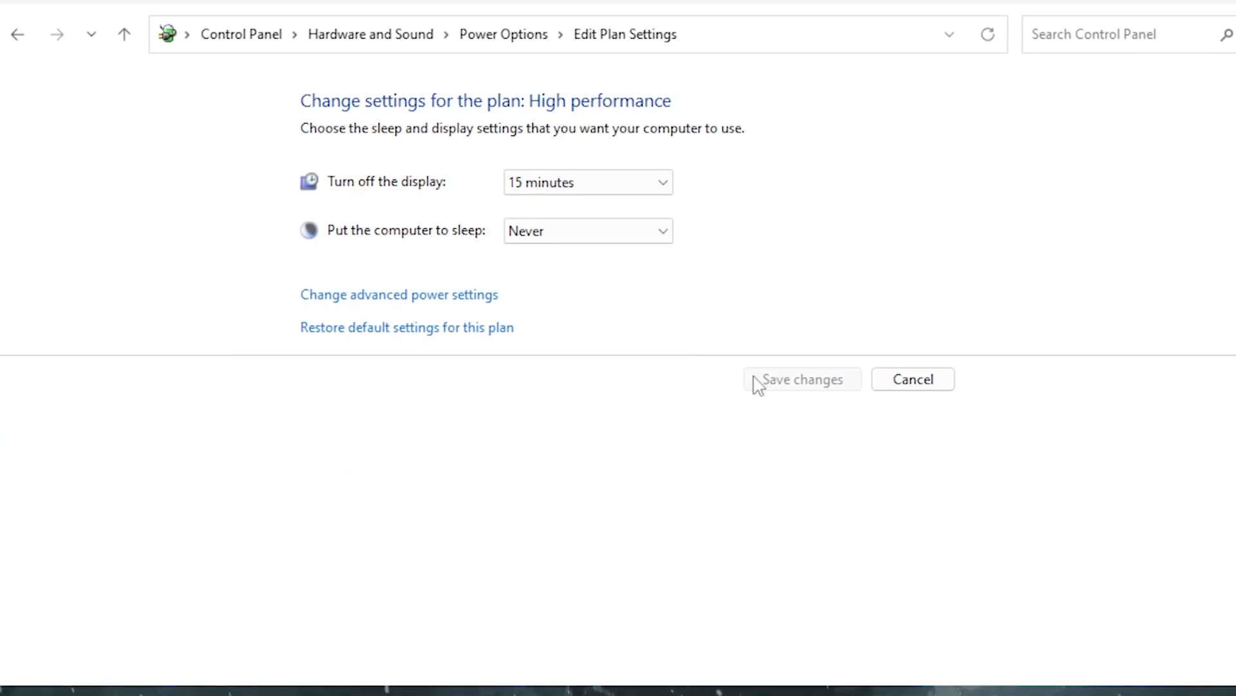